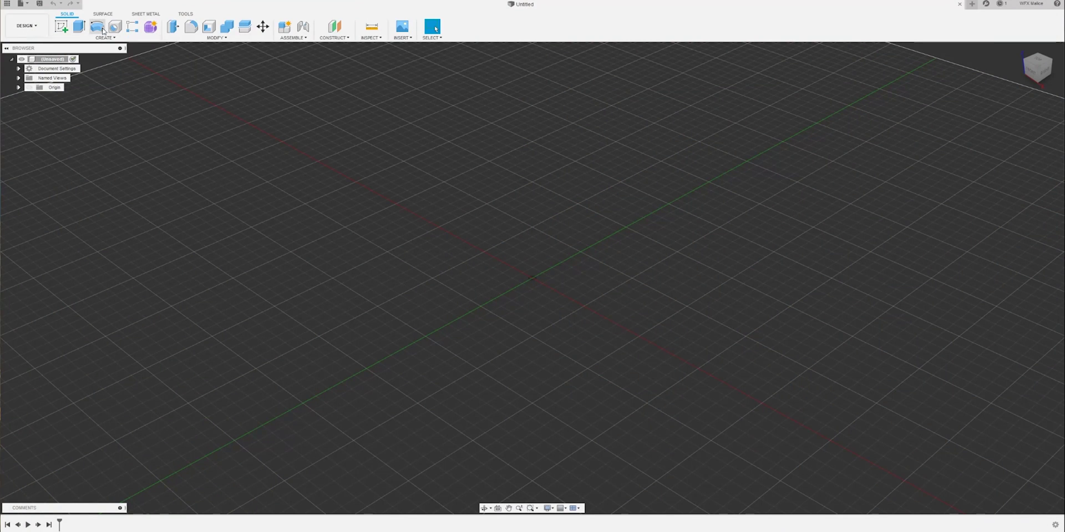
# Step: Start a sketch on the upright origin plane and draw a 30 × 6 mm rectangle from the origin
pyautogui.click(58, 27)
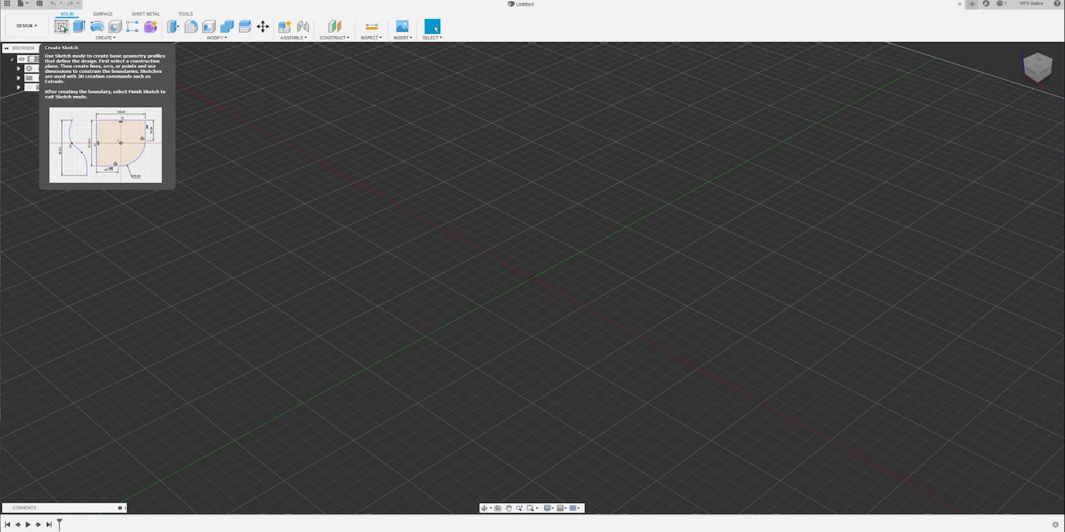
pyautogui.click(62, 27)
pyautogui.click(548, 268)
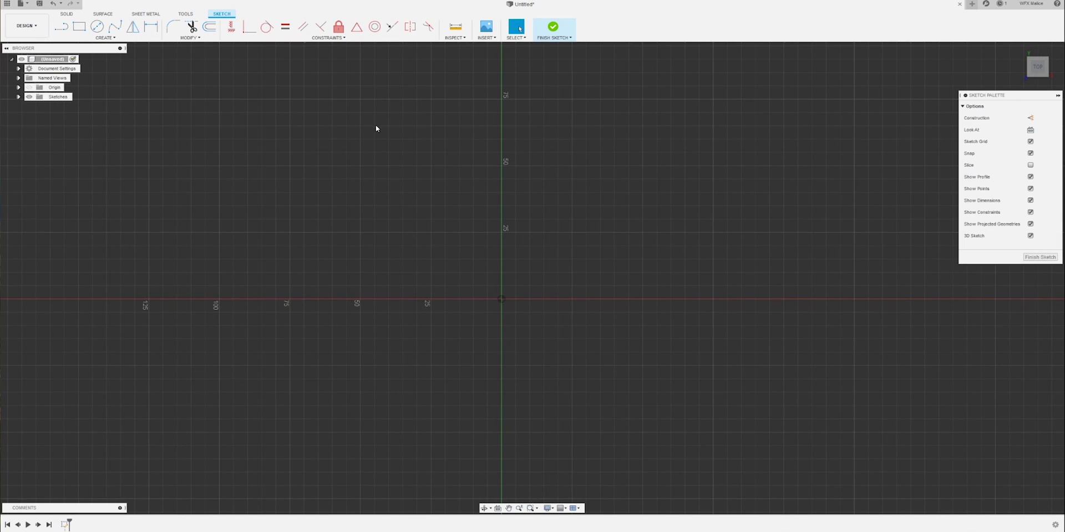
pyautogui.press('r')
pyautogui.click(502, 300)
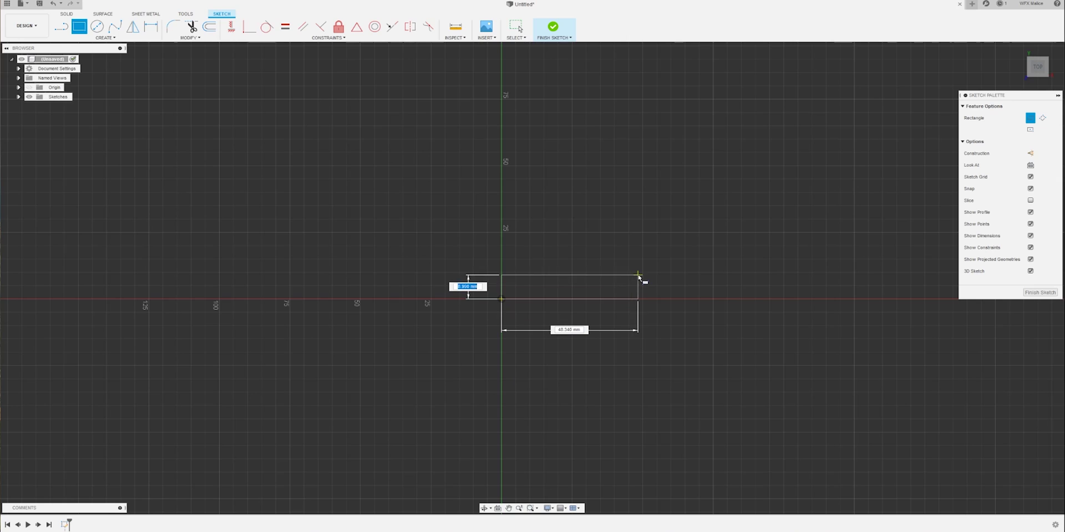
pyautogui.press('Tab')
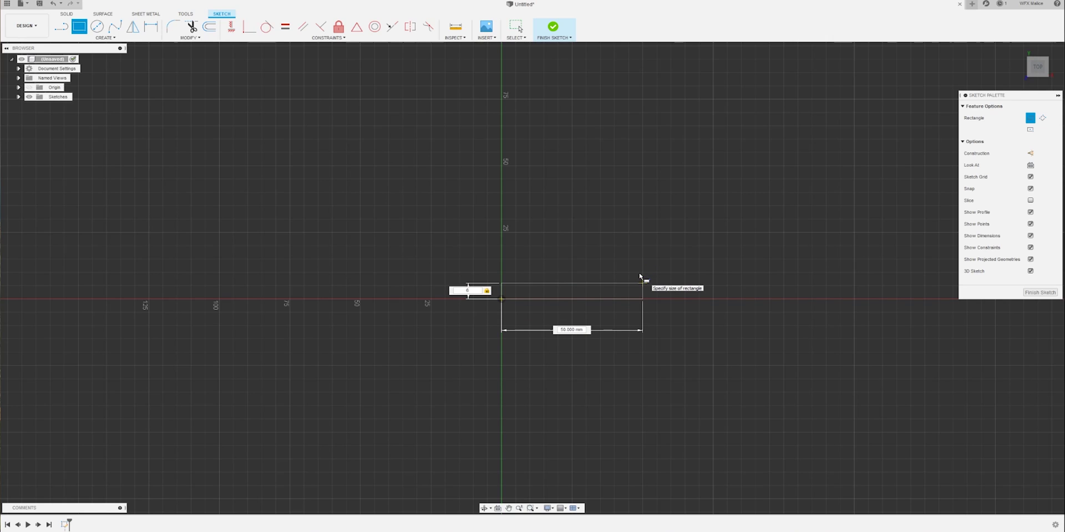
pyautogui.write('30')
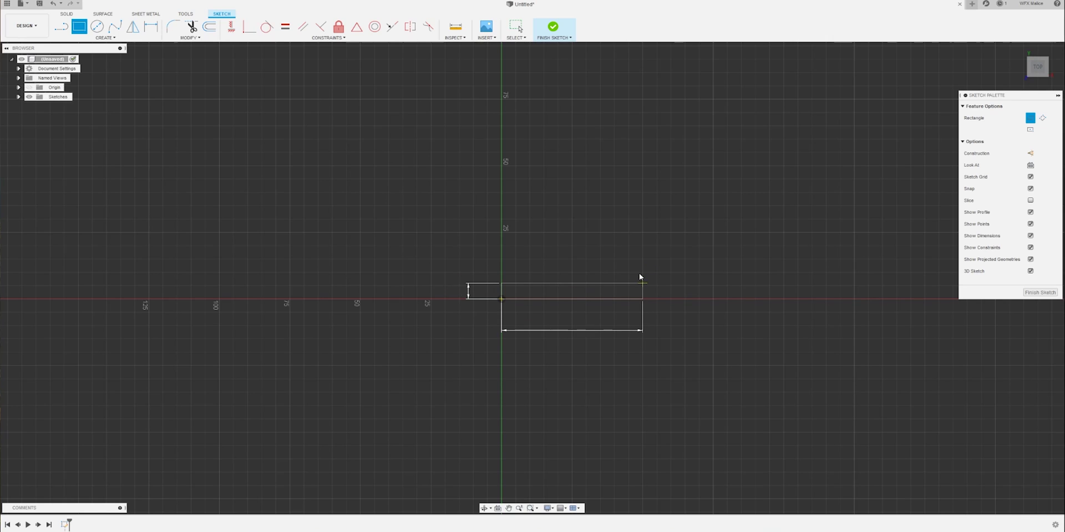
pyautogui.press('Return')
pyautogui.scroll(6, 520, 299)
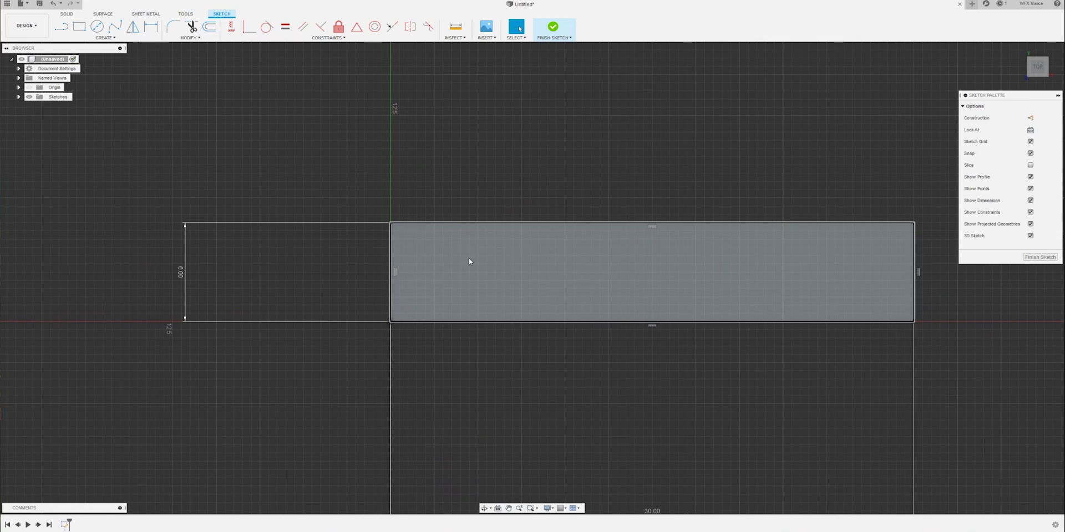
# Step: Add two 6 mm diameter circles near the rectangle's left end, one above the other
pyautogui.press('c')
pyautogui.click(454, 223)
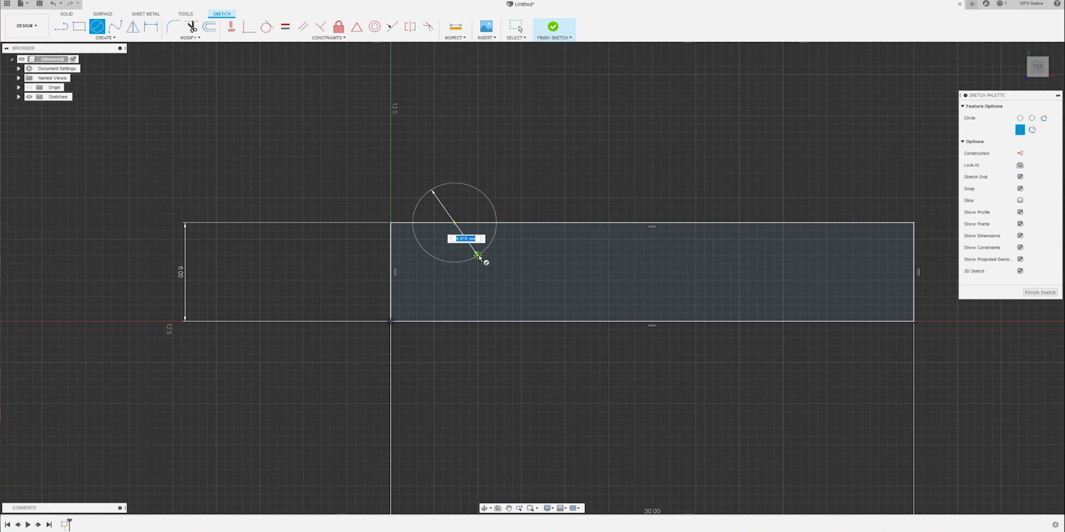
pyautogui.write('6')
pyautogui.press('Return')
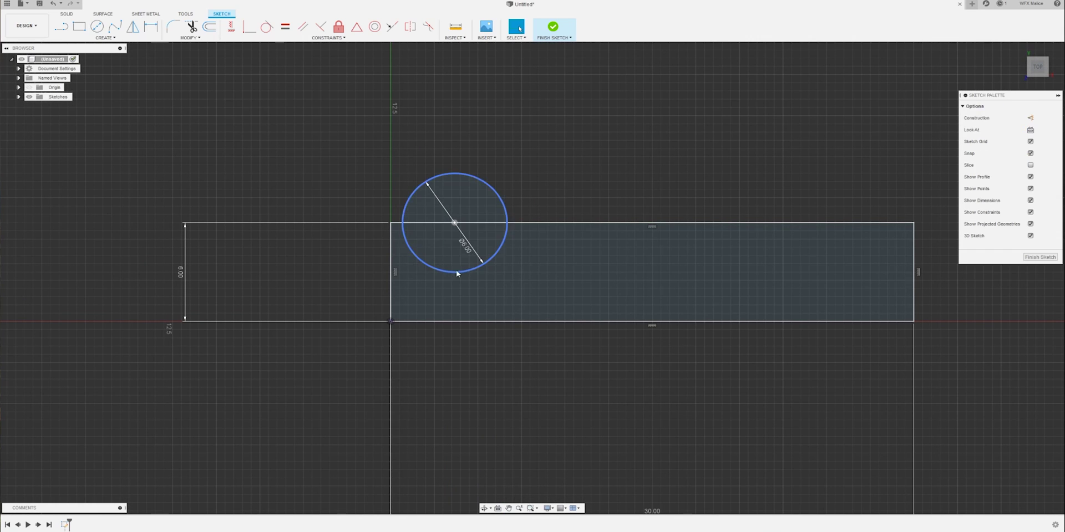
pyautogui.click(453, 273)
pyautogui.write('c')
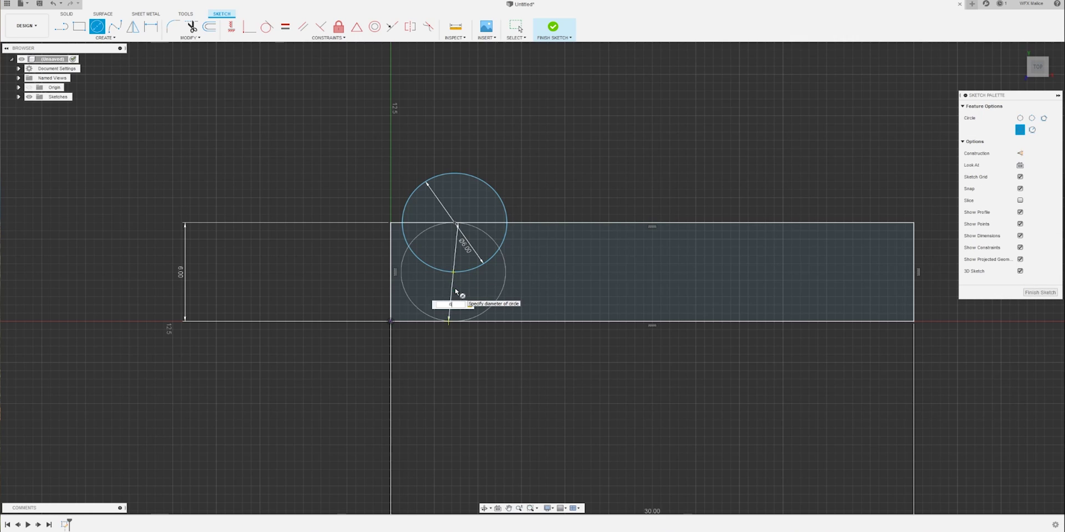
pyautogui.press('Return')
pyautogui.press('Escape')
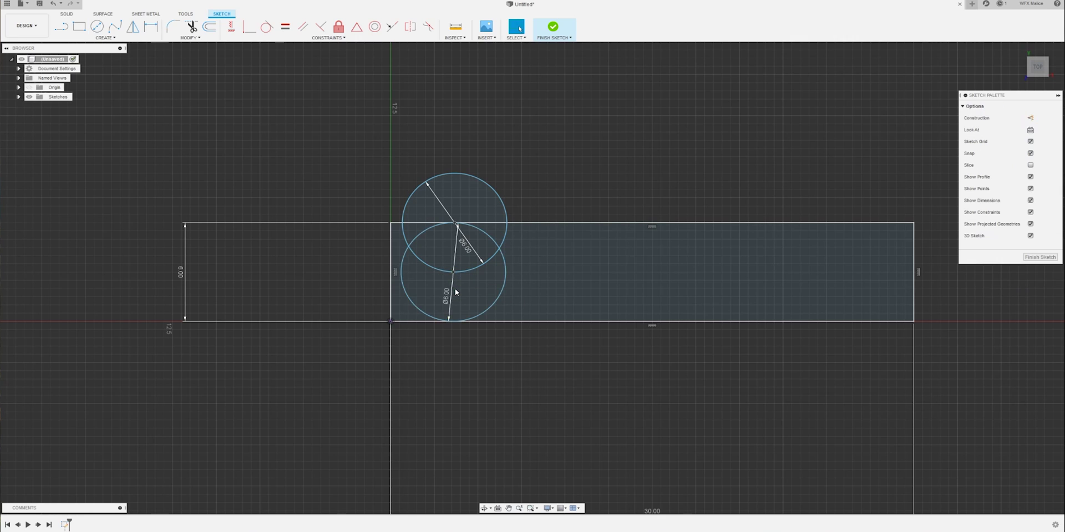
# Step: Make both circles tangent to the rectangle's left edge
pyautogui.click(401, 273)
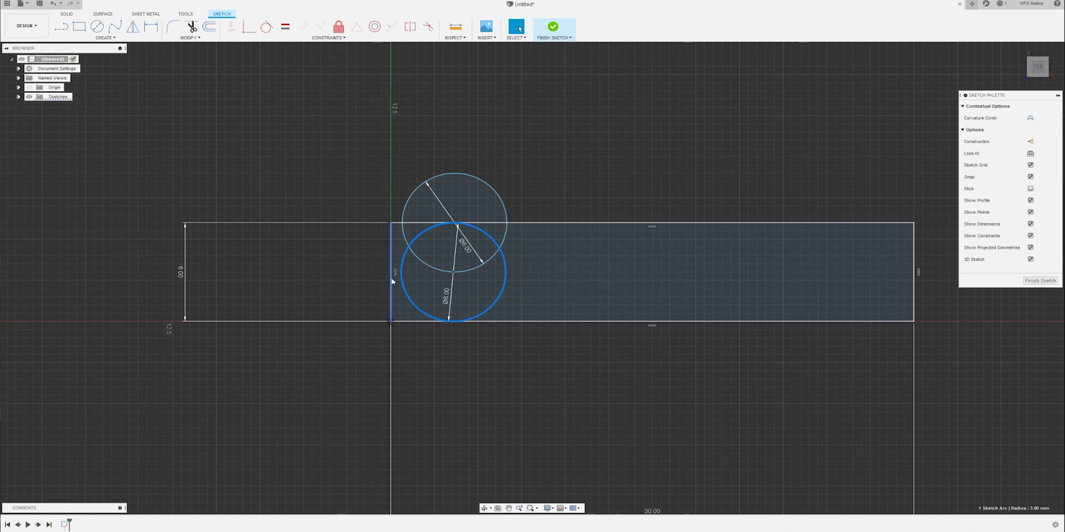
pyautogui.rightClick(395, 281)
pyautogui.click(383, 340)
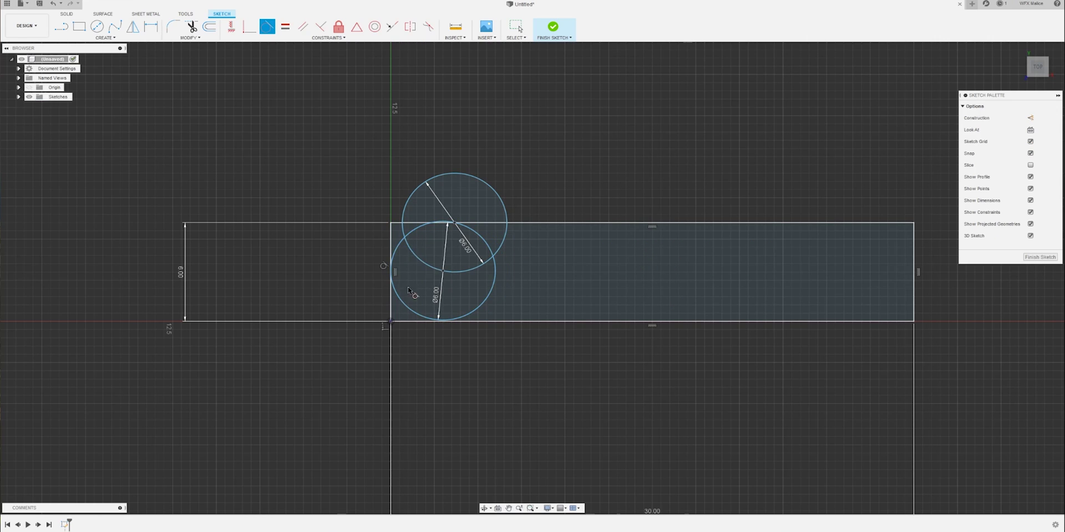
pyautogui.click(404, 238)
pyautogui.click(391, 235)
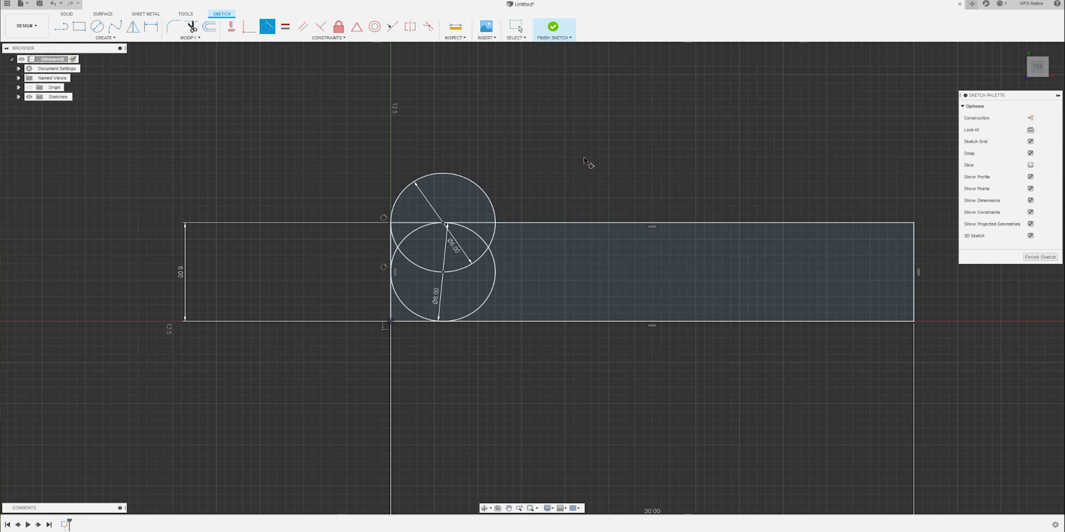
# Step: Trim the overlapping edges and inner arcs into one outline with a rounded end and top lobe, then finish the sketch
pyautogui.press('t')
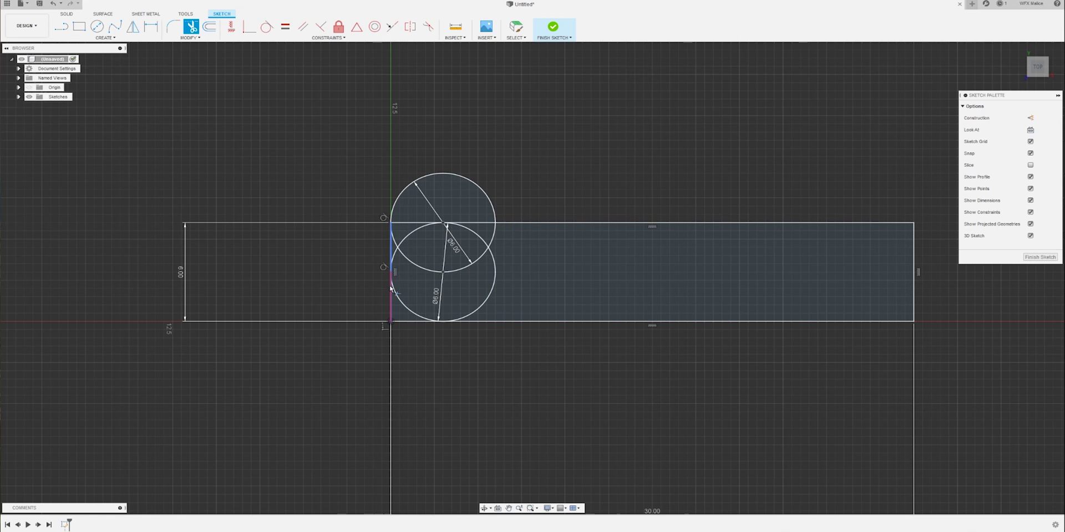
pyautogui.click(392, 280)
pyautogui.click(404, 322)
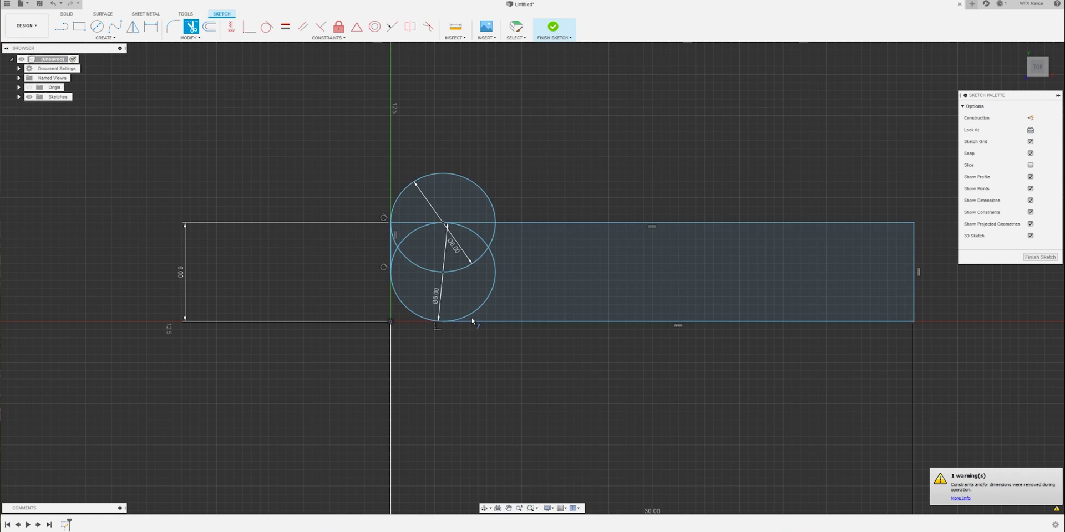
pyautogui.click(479, 307)
pyautogui.click(420, 269)
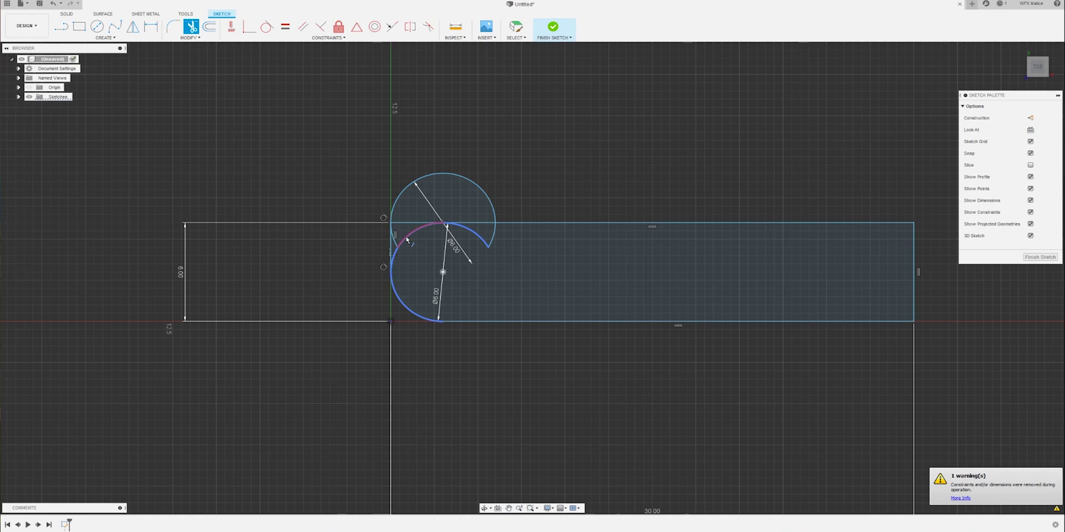
pyautogui.click(399, 246)
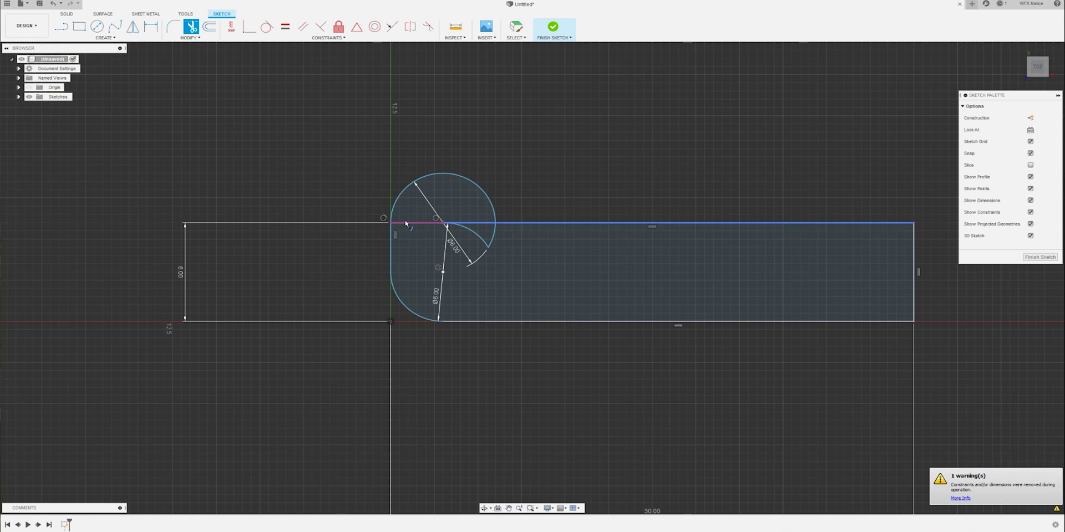
pyautogui.click(408, 224)
pyautogui.click(465, 224)
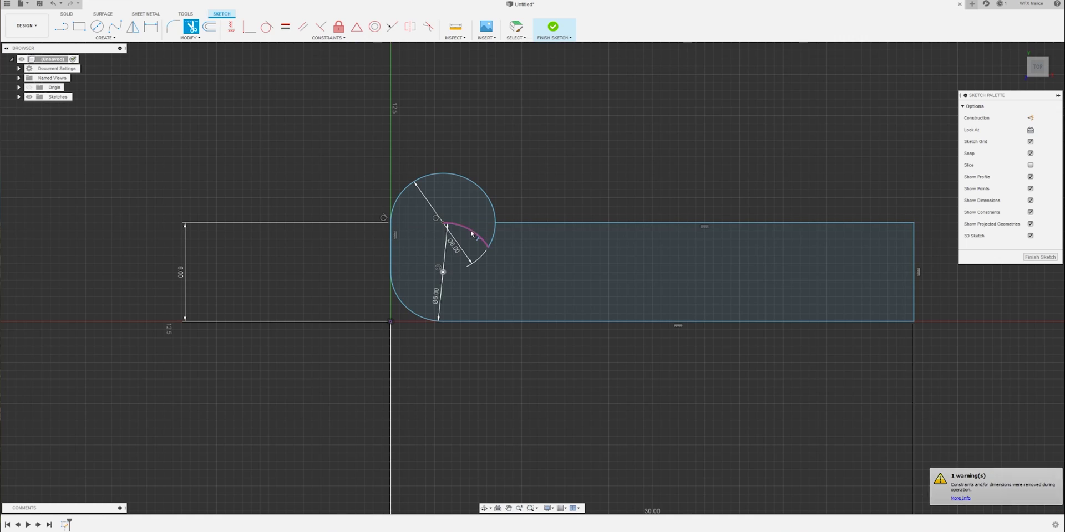
pyautogui.click(469, 232)
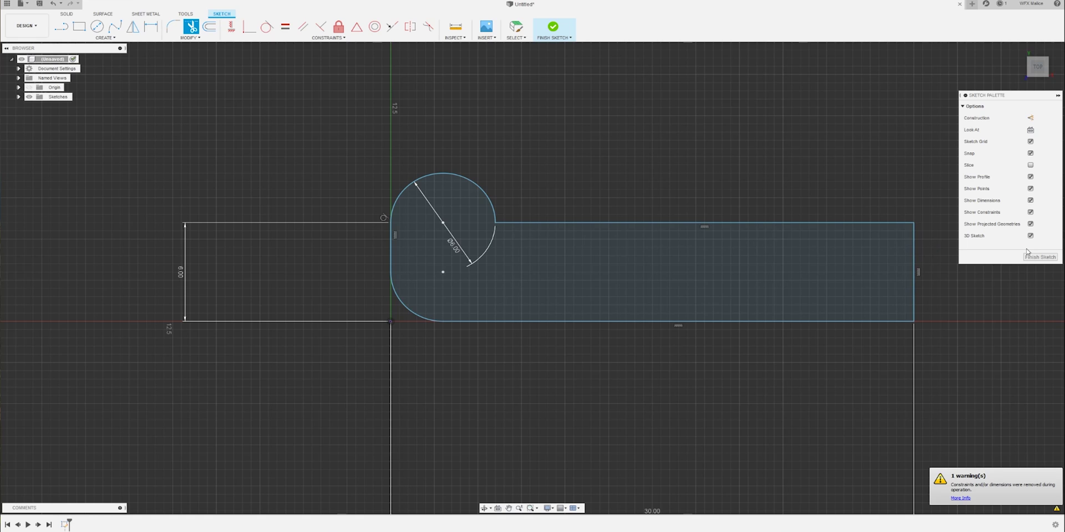
pyautogui.click(1041, 257)
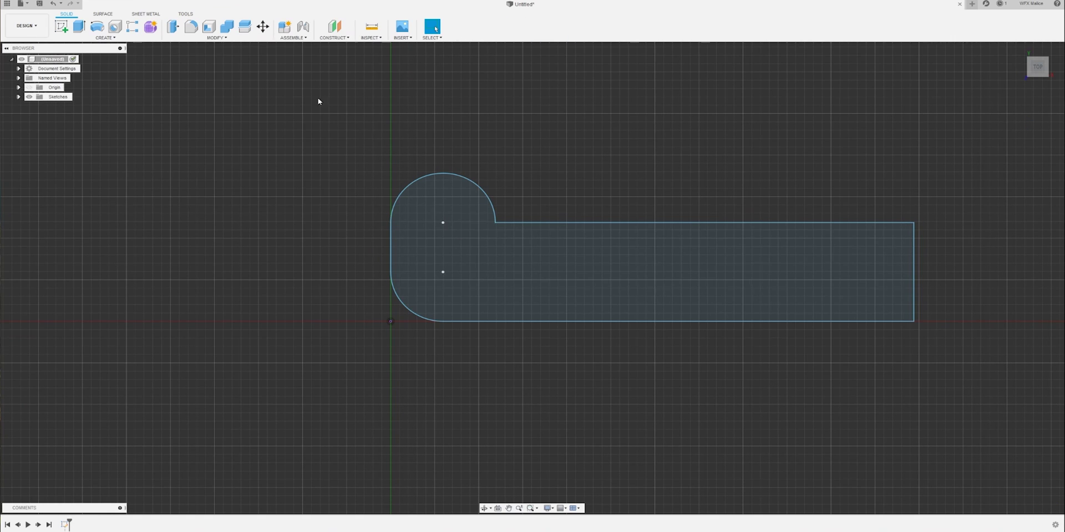
# Step: Extrude the trimmed outline 45 mm as a new body and orbit to inspect it
pyautogui.click(79, 26)
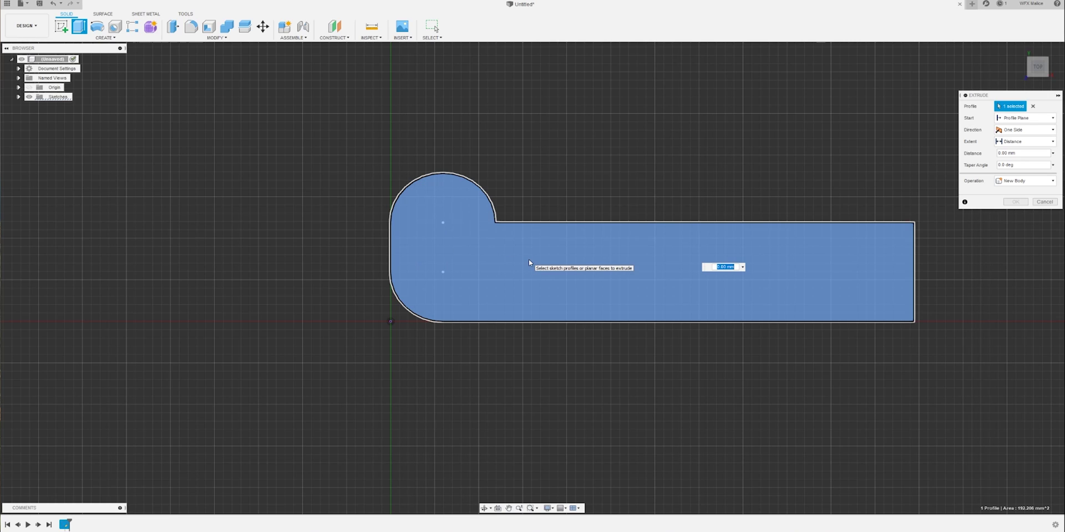
pyautogui.write('45')
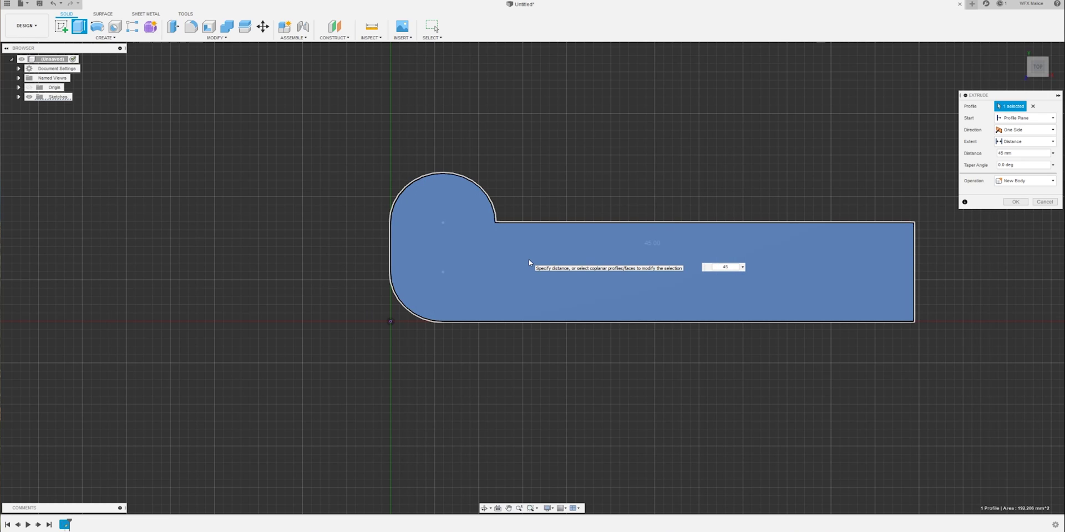
pyautogui.press('Return')
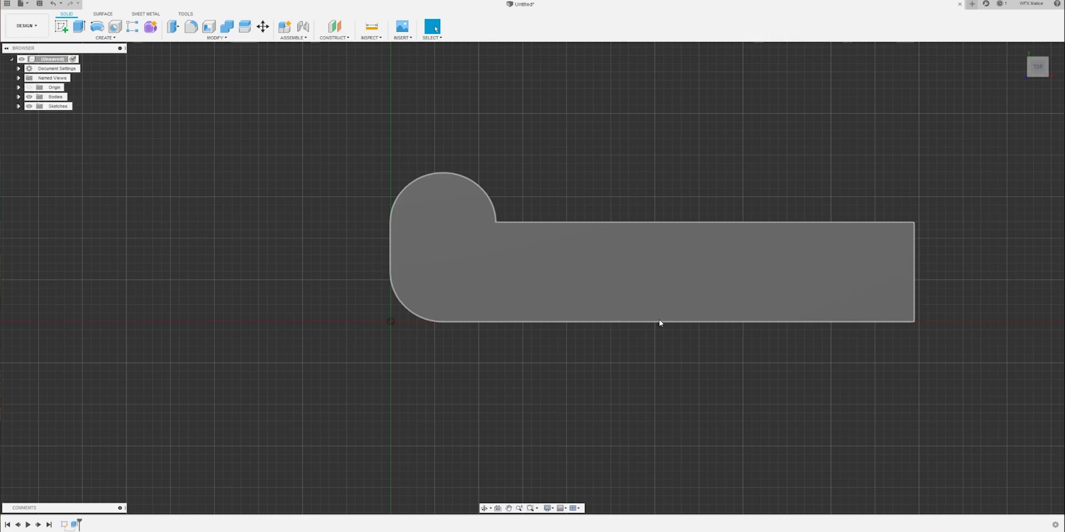
pyautogui.keyDown('shift'); pyautogui.moveTo(626, 336); pyautogui.dragTo(819, 351, button='middle'); pyautogui.keyUp('shift')
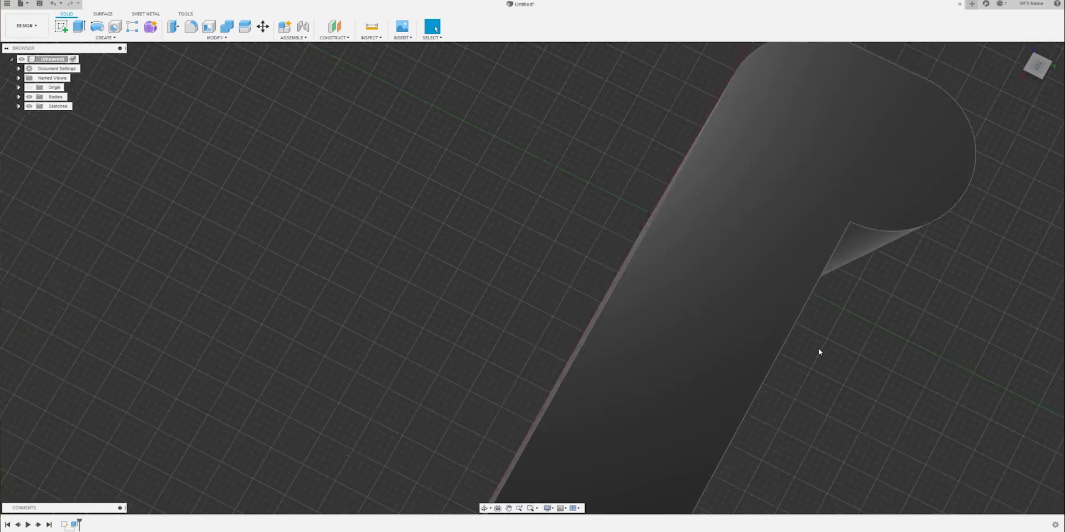
pyautogui.scroll(-8, 818, 348)
pyautogui.moveTo(846, 382); pyautogui.dragTo(887, 286, button='middle')
pyautogui.press('Escape')
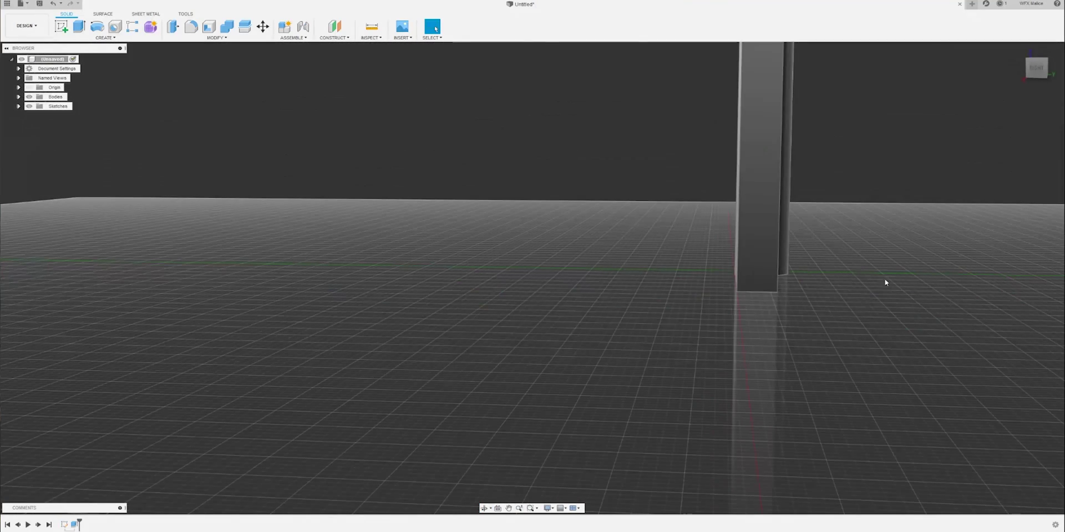
# Step: Start a sketch on the bracket's face and draw a 6 mm vertical line from the origin
pyautogui.click(61, 26)
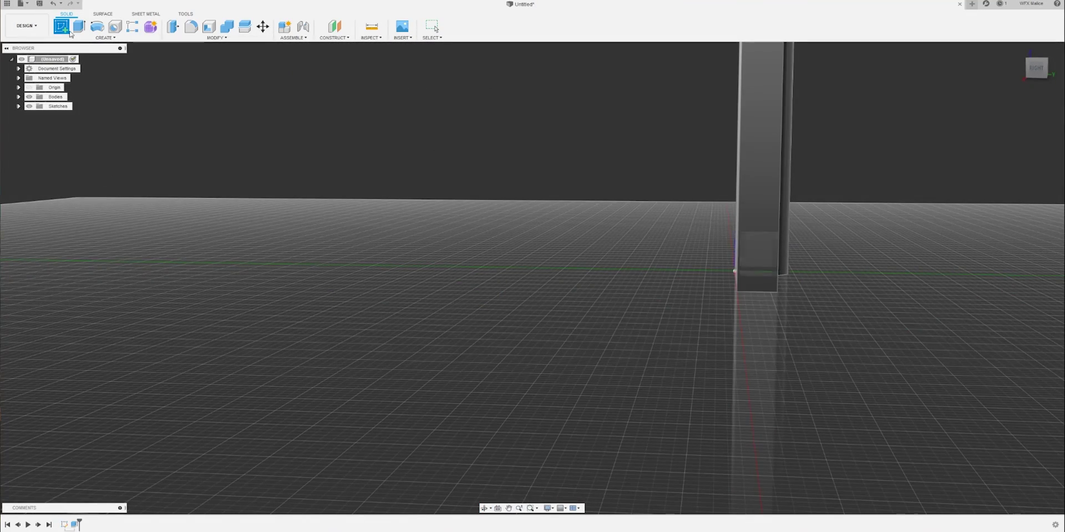
pyautogui.click(758, 250)
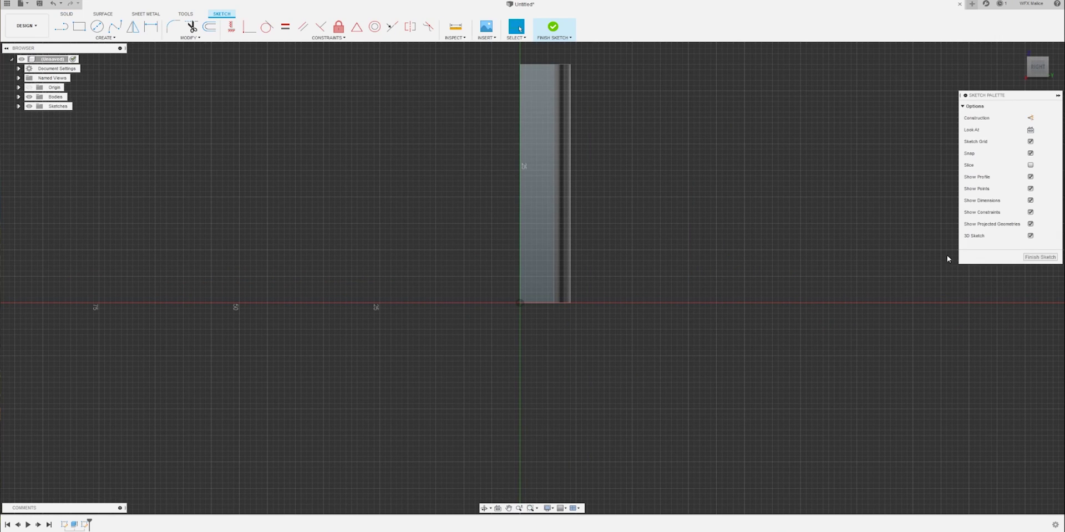
pyautogui.click(61, 26)
pyautogui.click(519, 304)
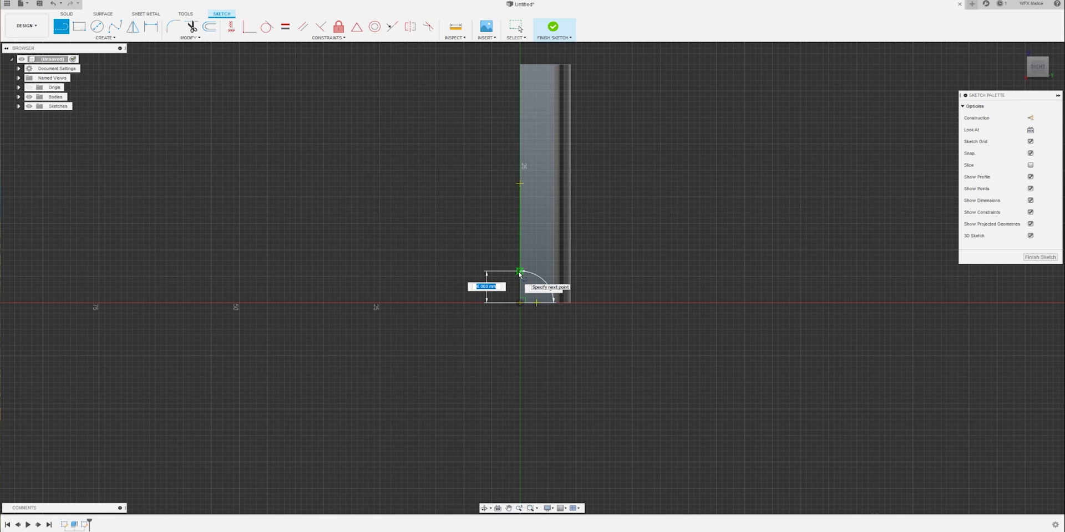
pyautogui.doubleClick(520, 272)
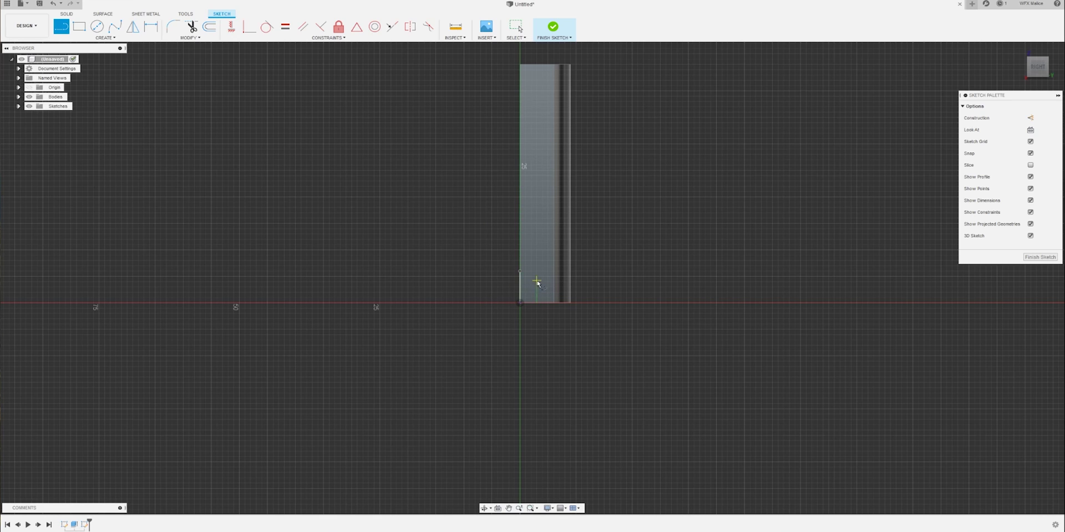
# Step: Add a 35° sloped line and a closing line, align the bottom corner with the bracket edge, and finish the sketch
pyautogui.click(520, 272)
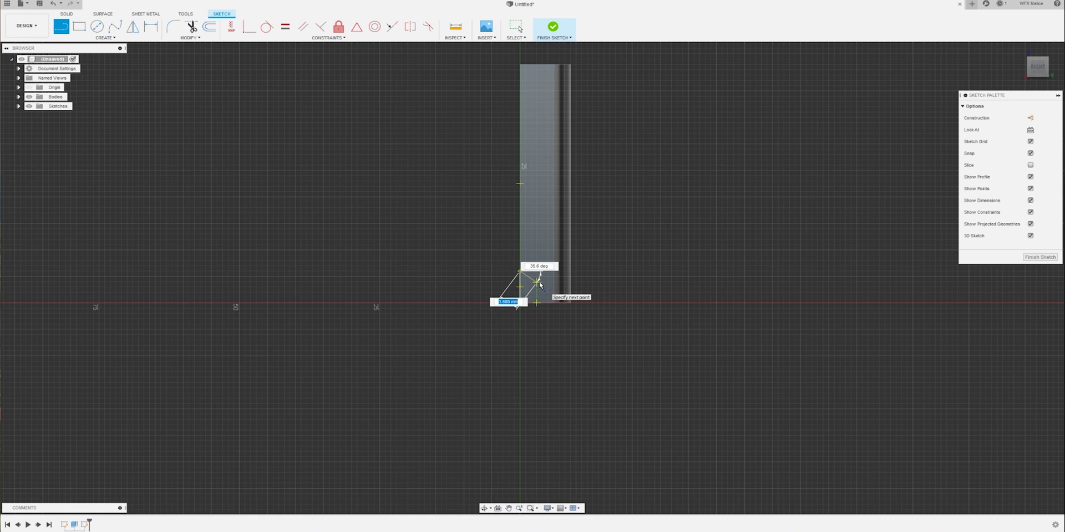
pyautogui.press('Tab')
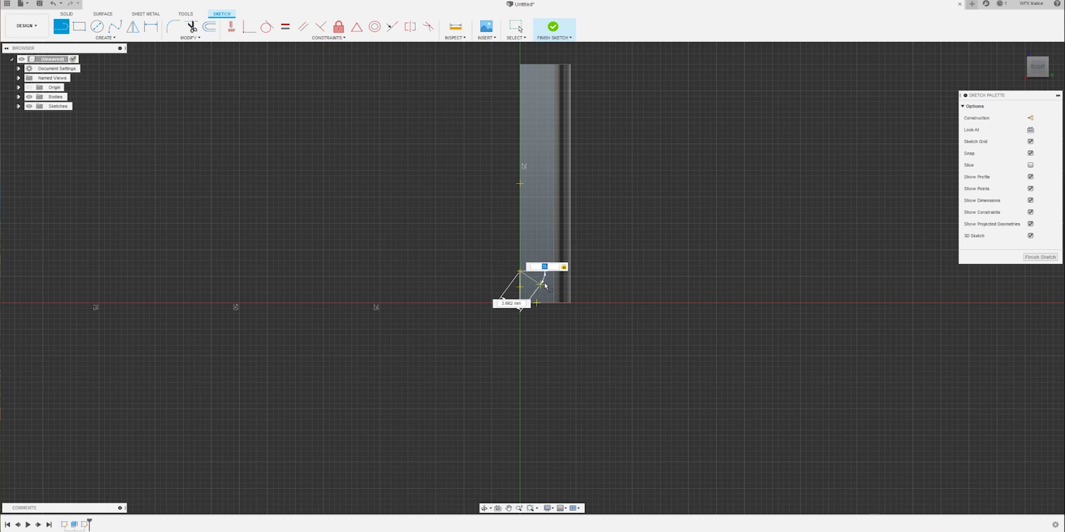
pyautogui.click(571, 303)
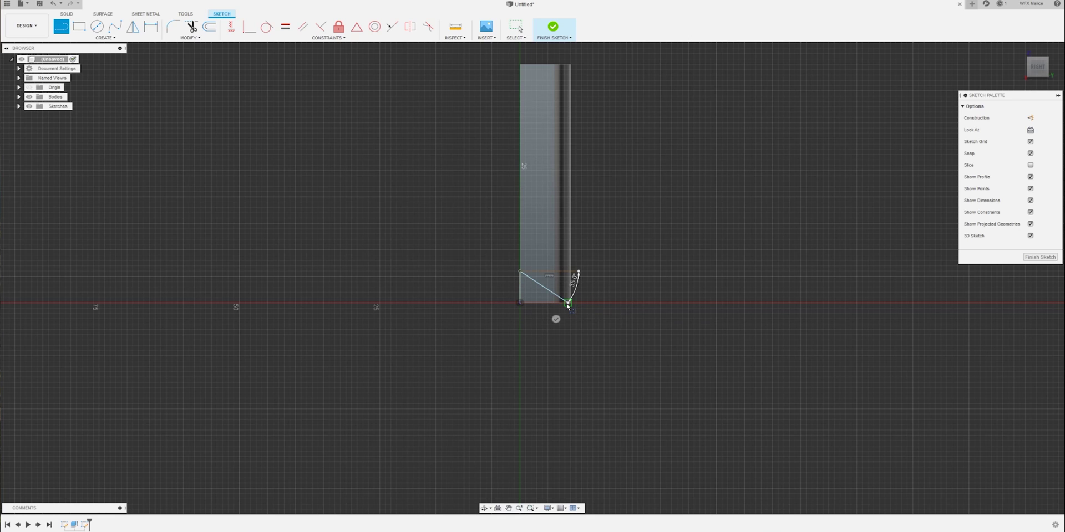
pyautogui.click(521, 305)
pyautogui.scroll(5, 571, 314)
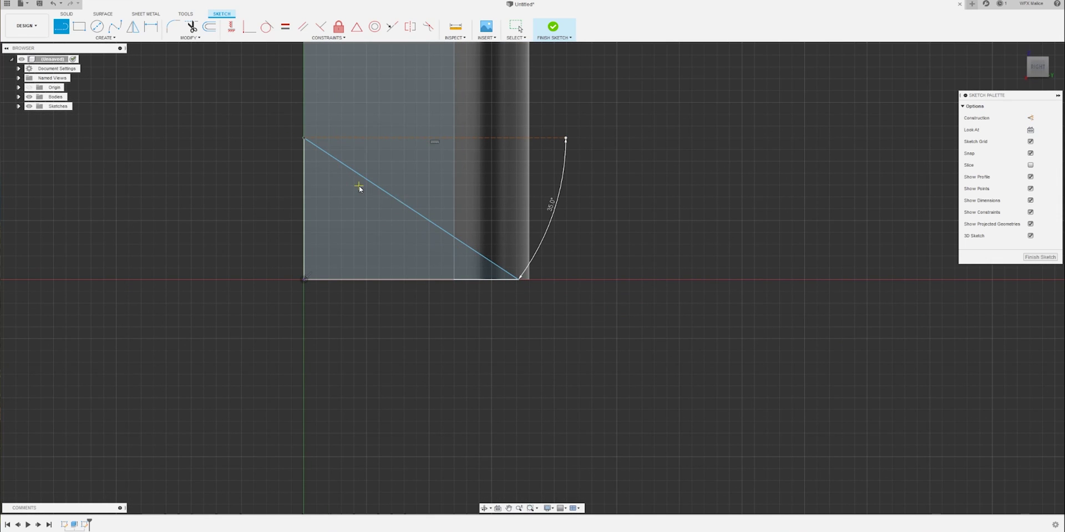
pyautogui.press('Escape')
pyautogui.moveTo(519, 281); pyautogui.dragTo(527, 282)
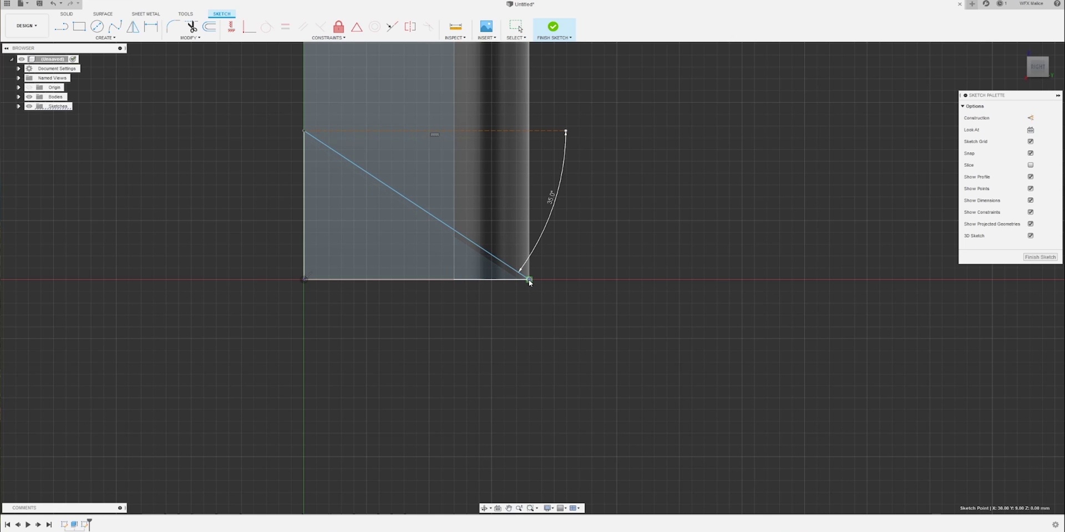
pyautogui.moveTo(529, 282); pyautogui.dragTo(529, 282)
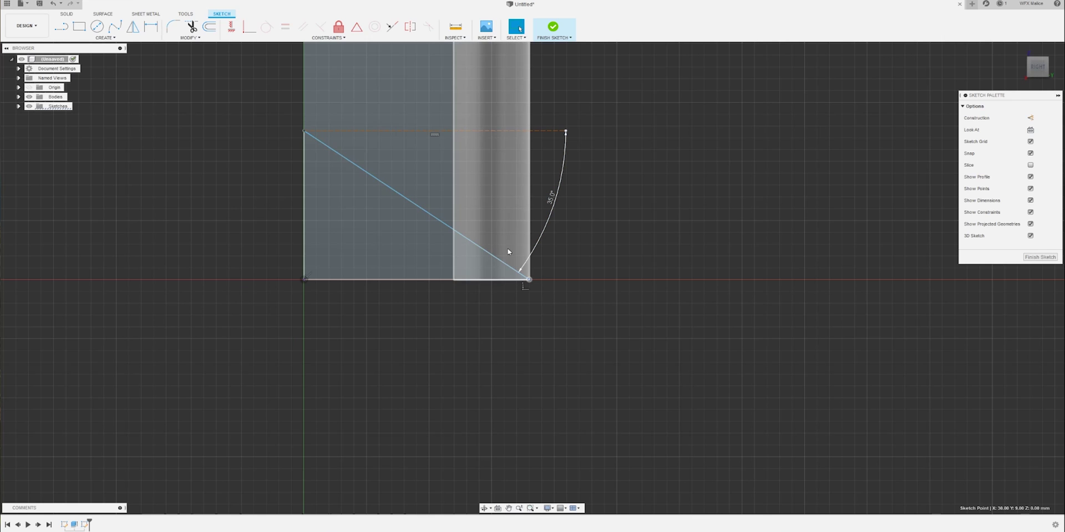
pyautogui.click(1040, 257)
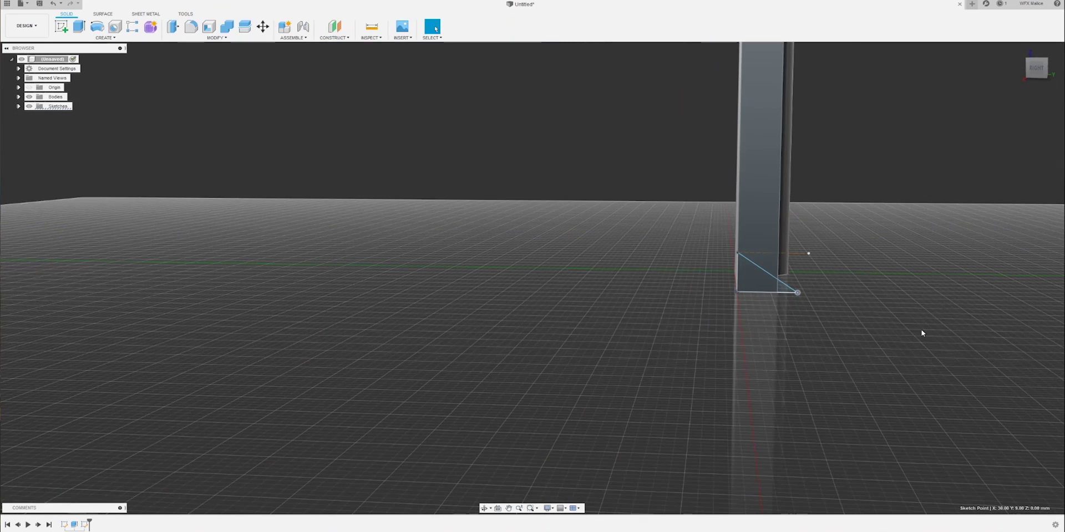
# Step: Cut-extrude the small triangle profile -30 mm to remove a wedge from the bracket base
pyautogui.keyDown('shift'); pyautogui.moveTo(923, 333); pyautogui.dragTo(916, 326, button='middle'); pyautogui.keyUp('shift')
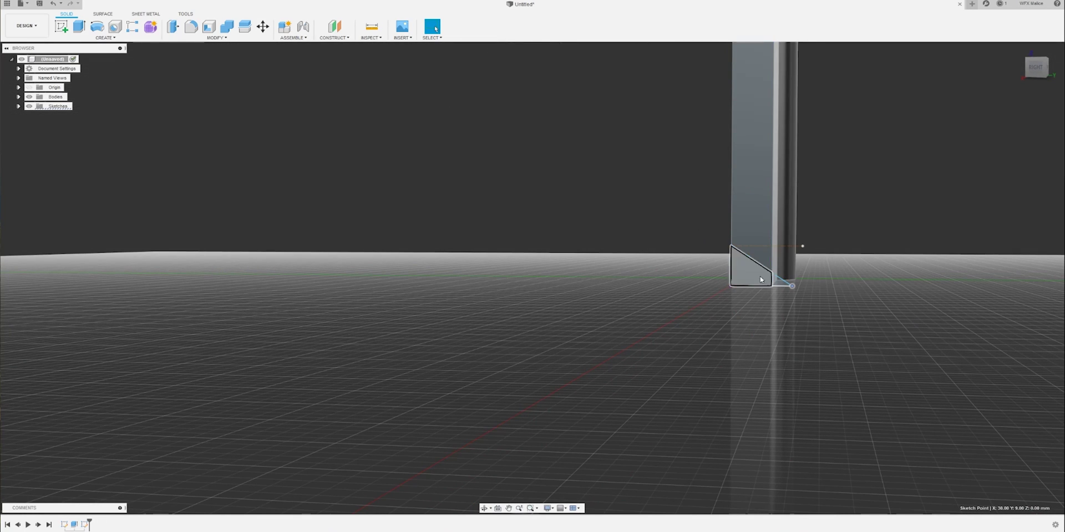
pyautogui.click(79, 27)
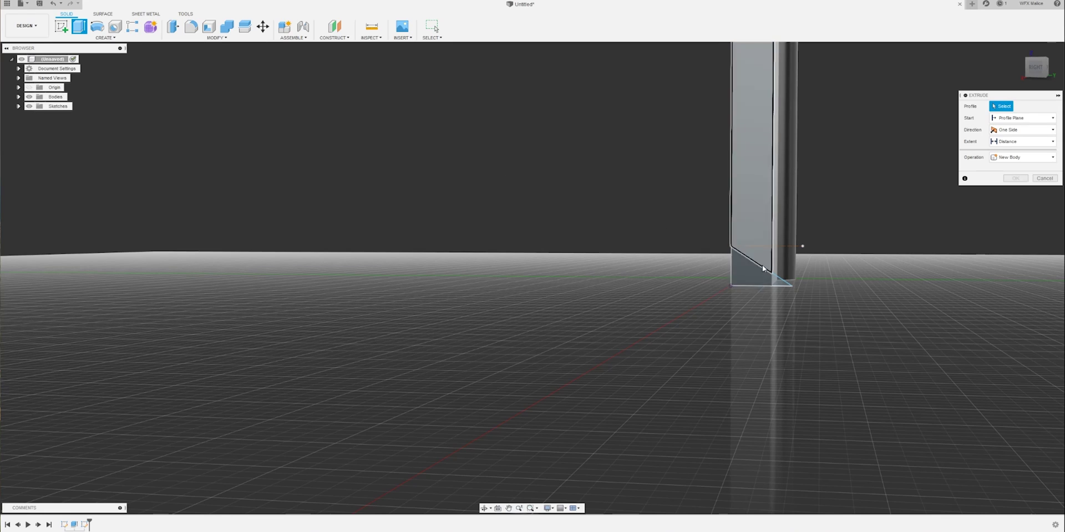
pyautogui.click(794, 279)
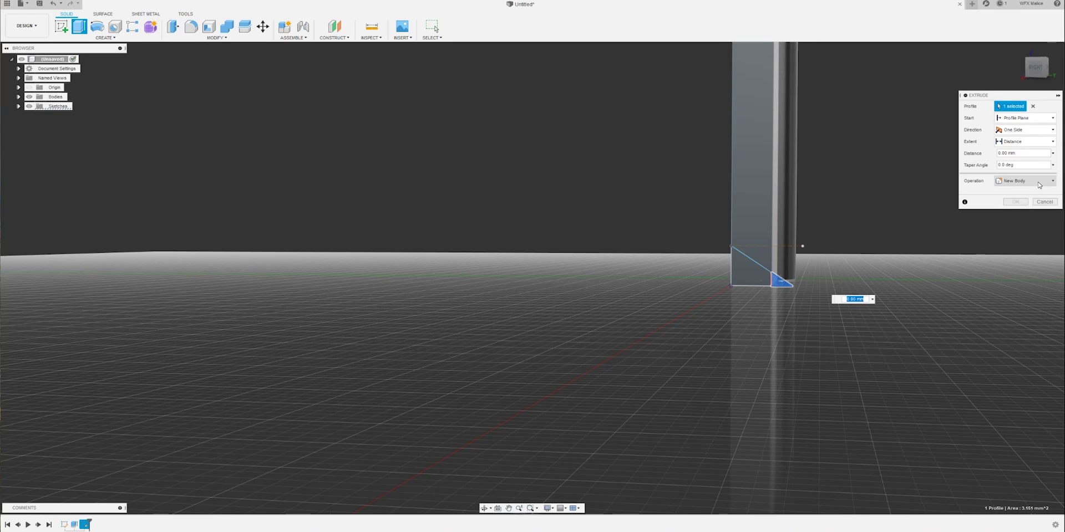
pyautogui.click(1039, 181)
pyautogui.click(1028, 205)
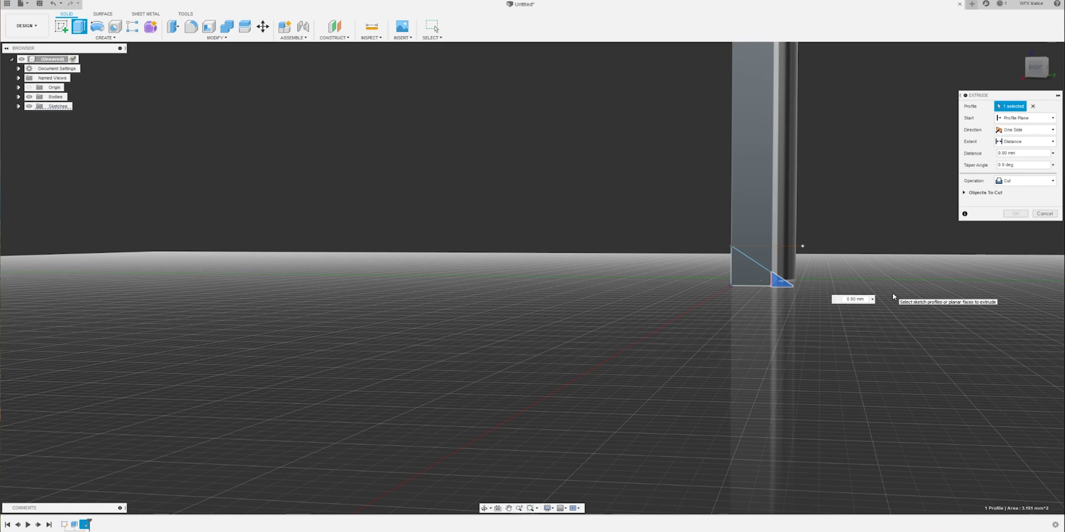
pyautogui.write('-30')
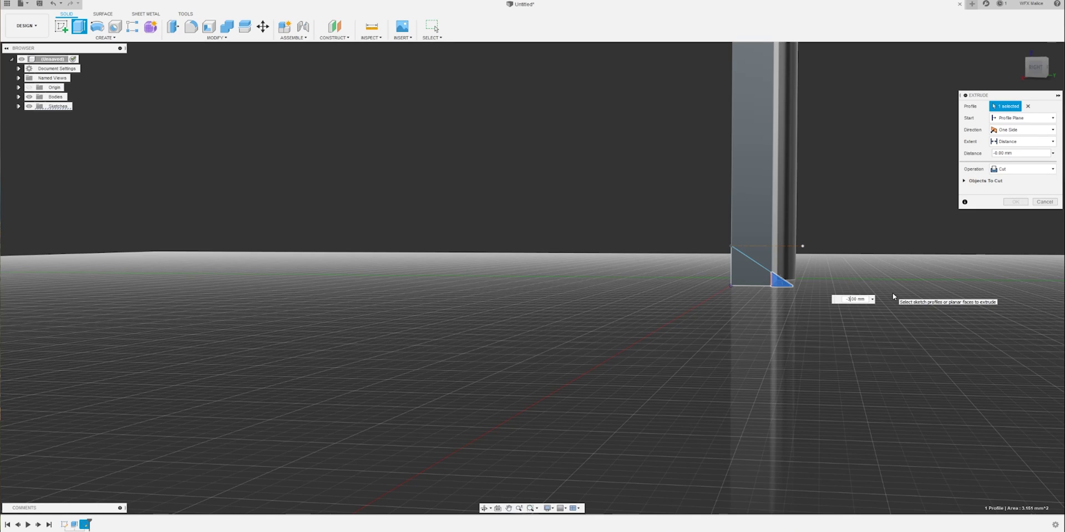
pyautogui.press('Return')
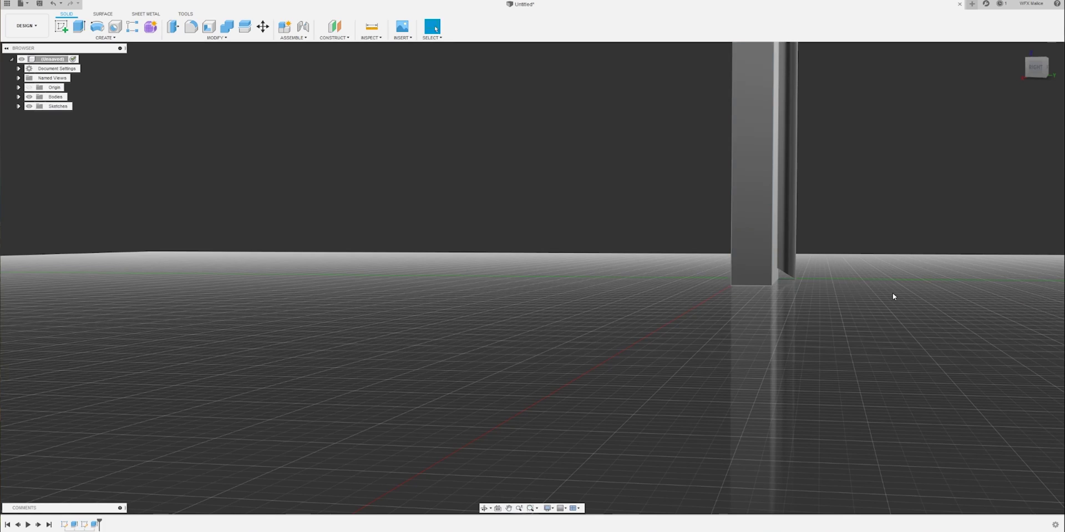
pyautogui.keyDown('shift'); pyautogui.moveTo(876, 341); pyautogui.dragTo(847, 325, button='middle'); pyautogui.keyUp('shift')
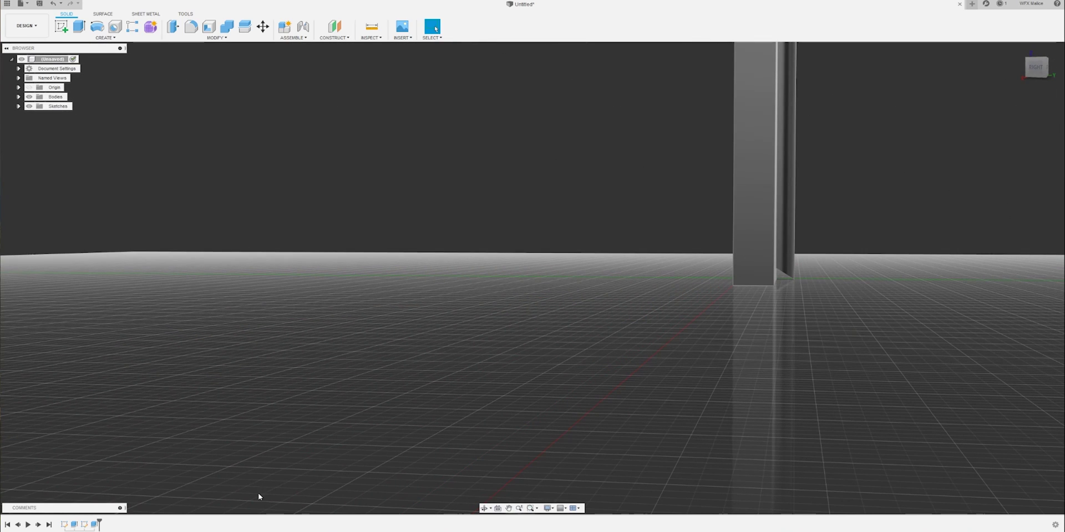
# Step: Edit the extrude cut from the timeline so it uses both triangle profiles, then view from the front
pyautogui.rightClick(92, 522)
pyautogui.click(133, 443)
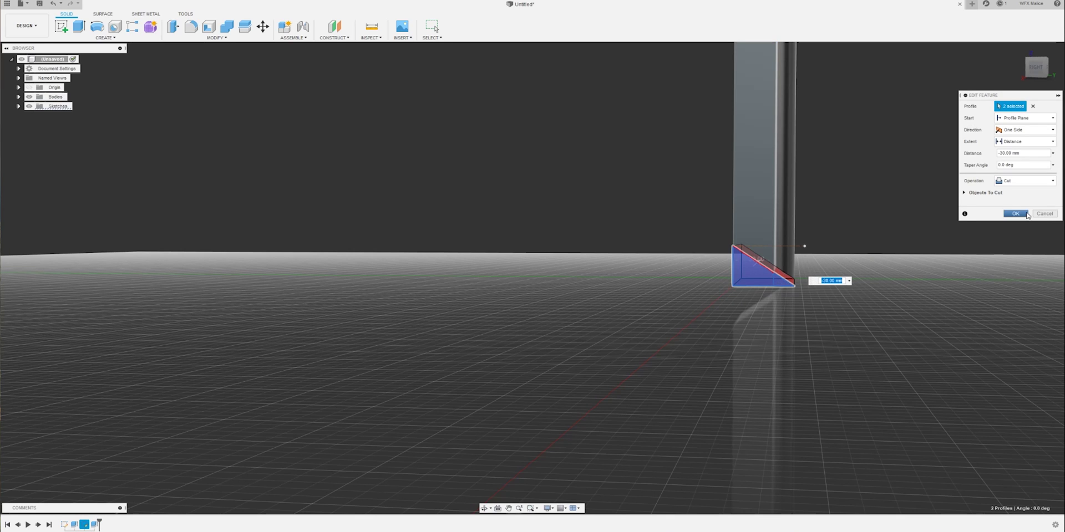
pyautogui.click(1022, 215)
pyautogui.keyDown('shift'); pyautogui.moveTo(769, 380); pyautogui.dragTo(615, 388, button='middle'); pyautogui.keyUp('shift')
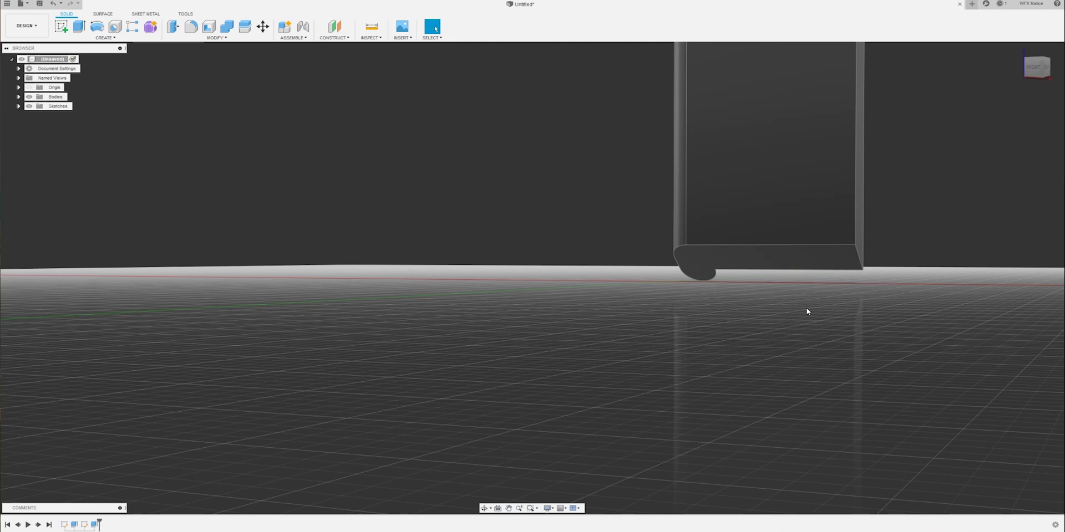
# Step: Create a 0 mm offset construction plane on the bottom face and open a new sketch on it
pyautogui.rightClick(740, 260)
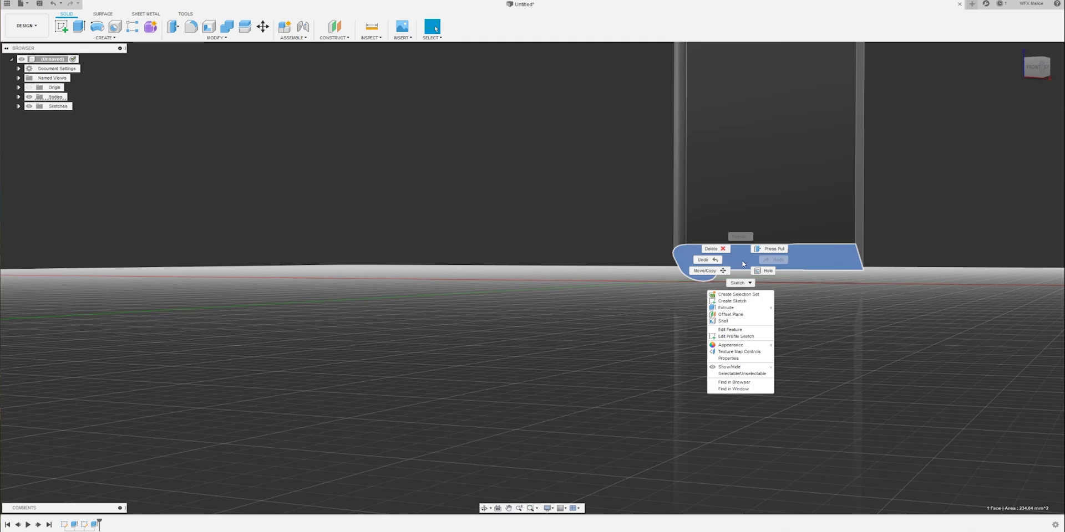
pyautogui.click(740, 315)
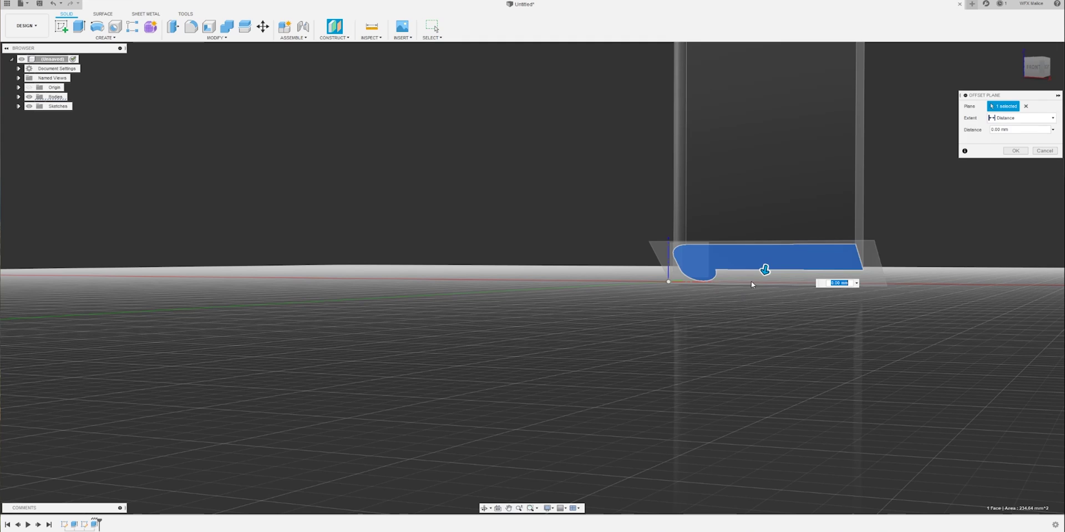
pyautogui.click(1018, 153)
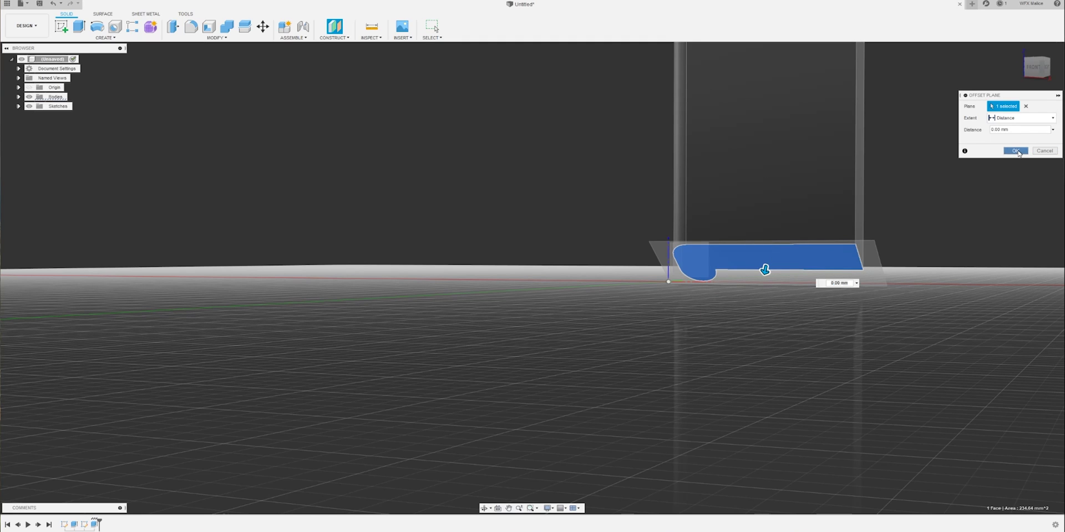
pyautogui.click(61, 26)
pyautogui.click(657, 252)
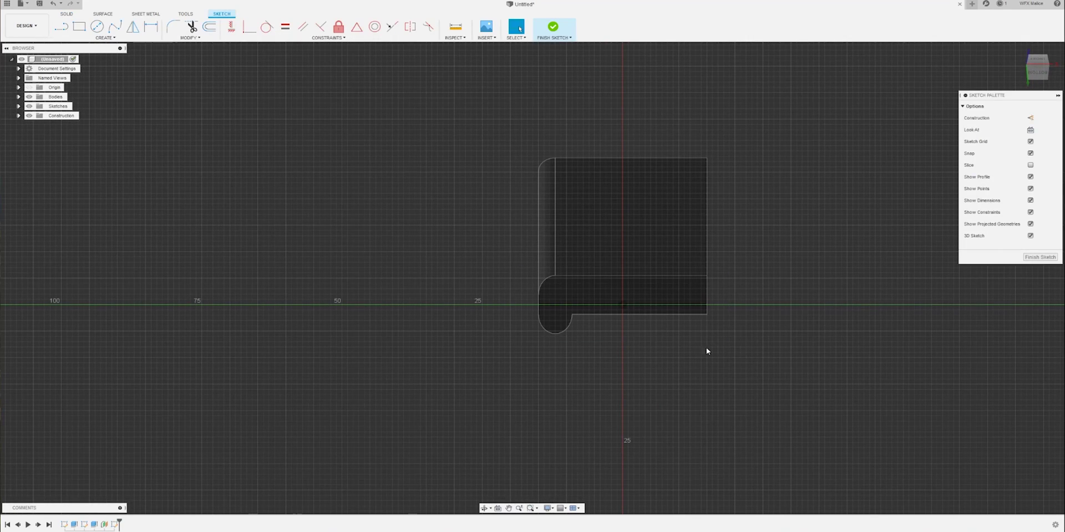
pyautogui.scroll(2, 676, 398)
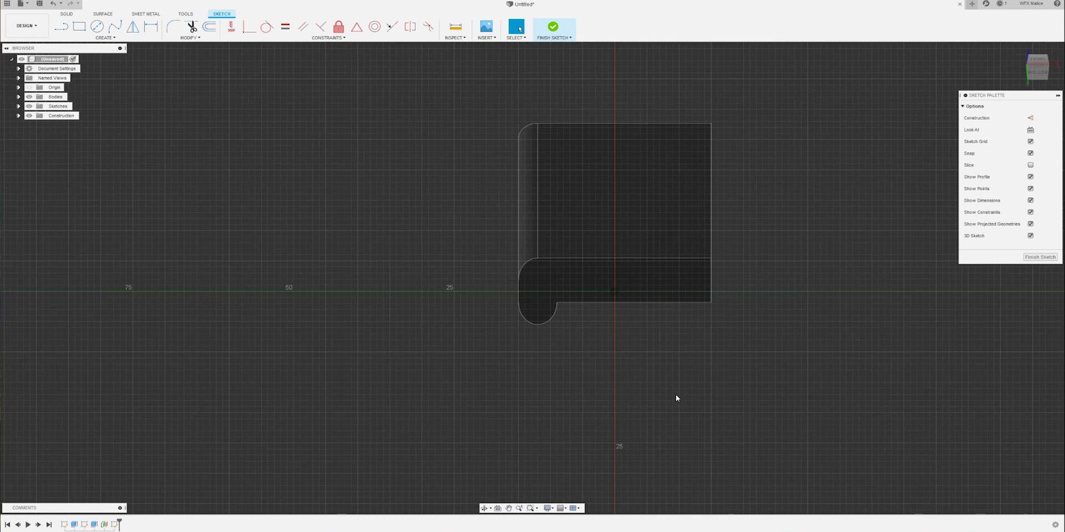
# Step: Draw a vertical construction line up from the sketch origin
pyautogui.click(62, 26)
pyautogui.click(1030, 118)
pyautogui.click(615, 292)
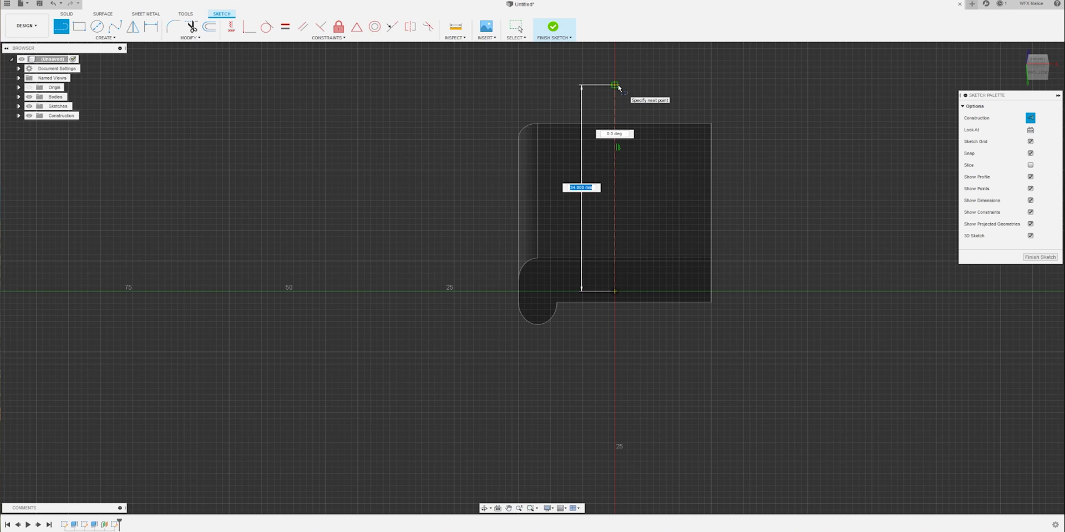
pyautogui.click(616, 85)
pyautogui.moveTo(615, 85); pyautogui.dragTo(654, 85)
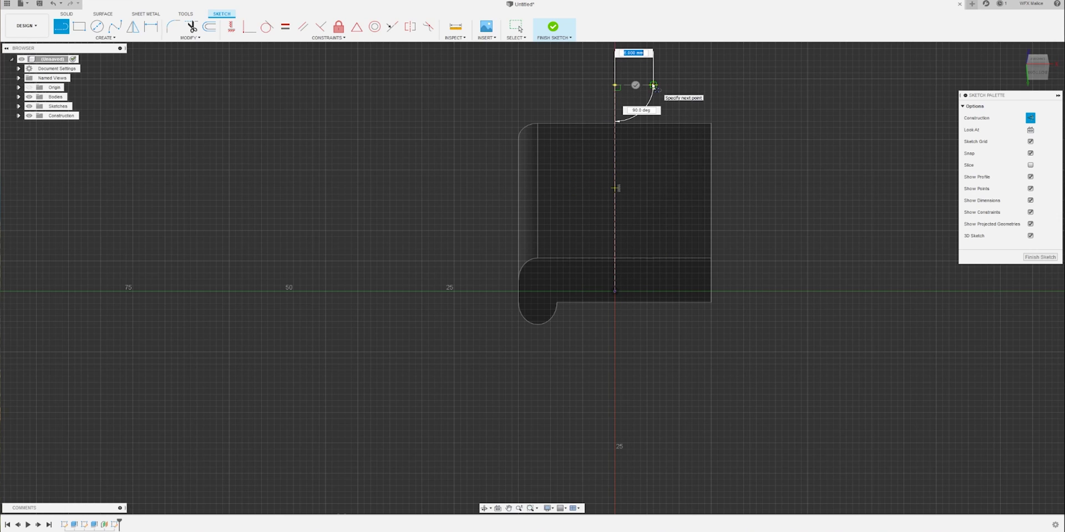
pyautogui.press('Escape')
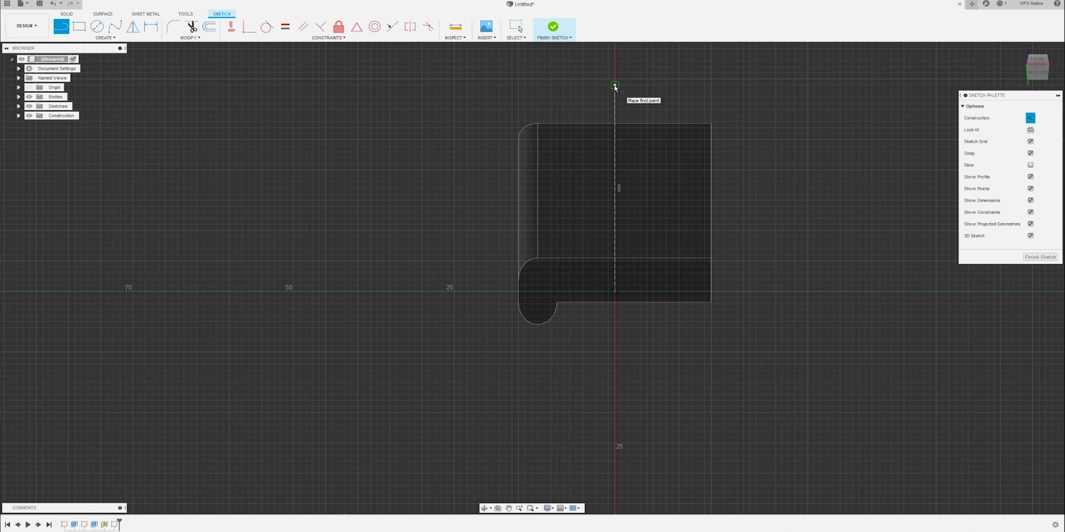
# Step: Place a rectangle angled at 135° with a 40 mm side from the construction line's top end
pyautogui.click(615, 85)
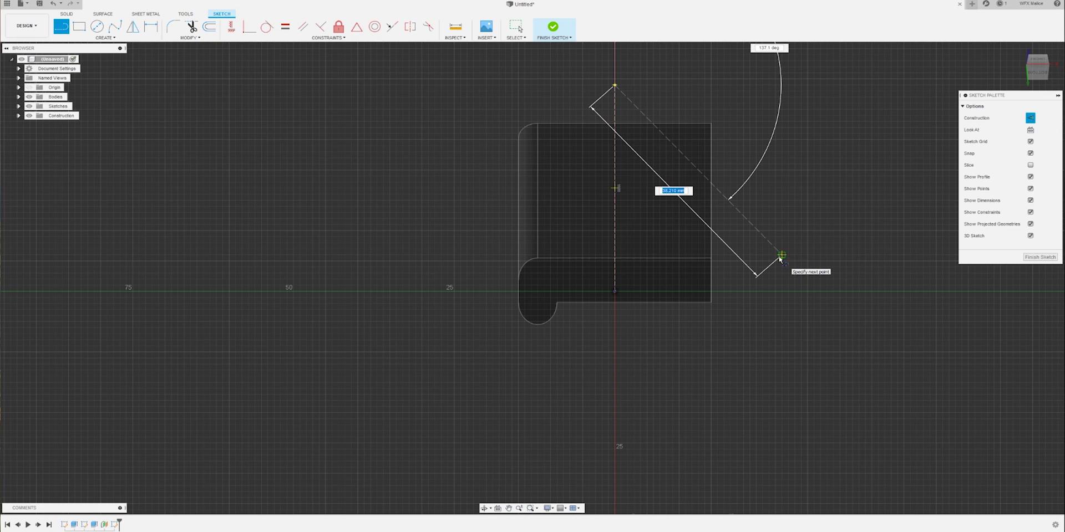
pyautogui.press('Tab')
pyautogui.write('135')
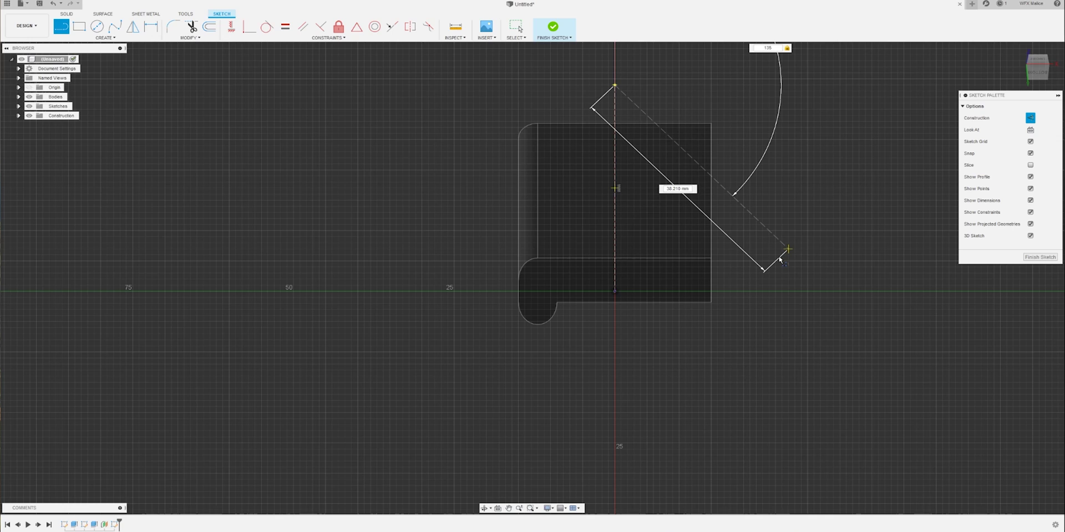
pyautogui.press('Tab')
pyautogui.write('40')
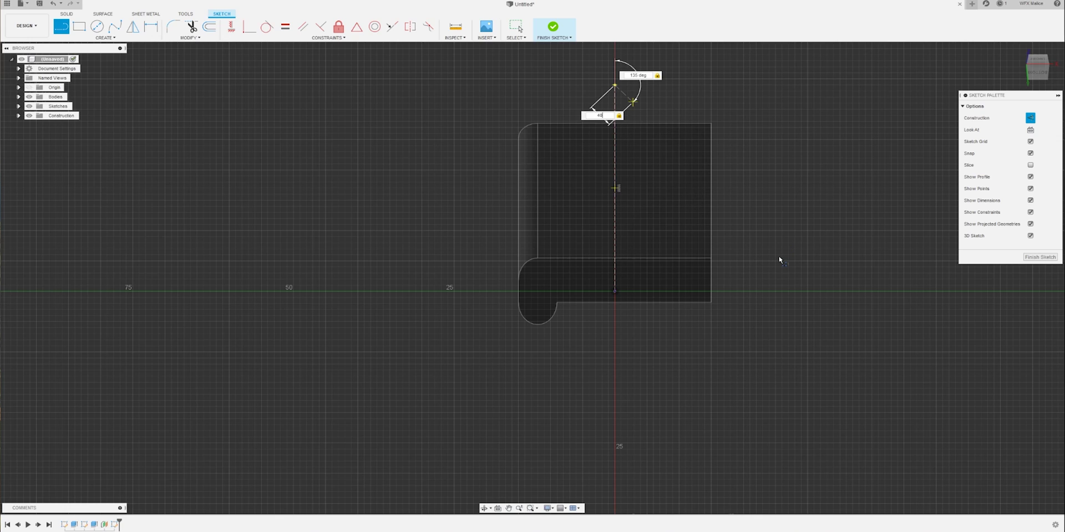
pyautogui.click(780, 260)
pyautogui.press('Escape')
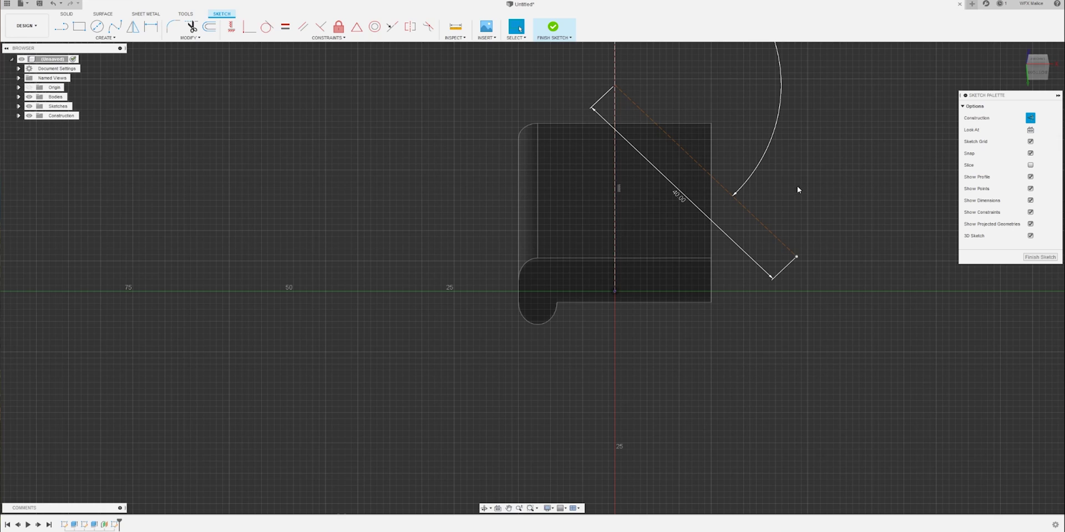
pyautogui.click(732, 197)
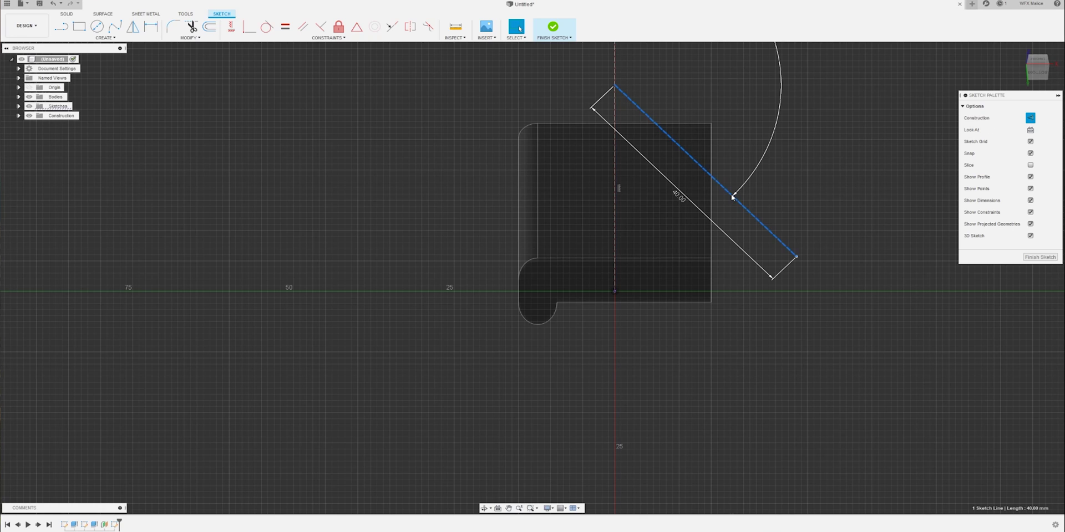
# Step: Turn the dashed guide into a normal edge and draw a 40 mm line at 135° from its end
pyautogui.press('x')
pyautogui.press('l')
pyautogui.click(797, 256)
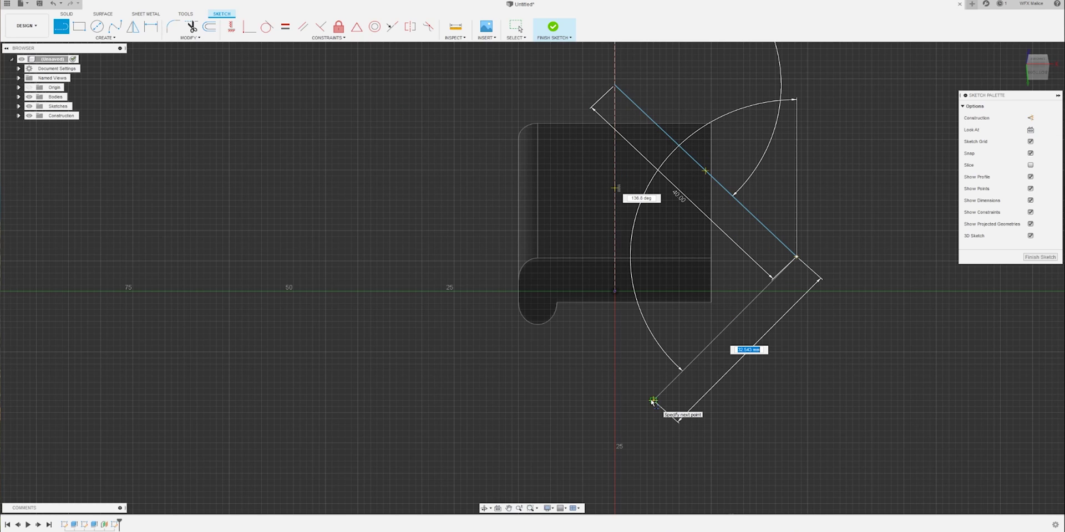
pyautogui.write('40')
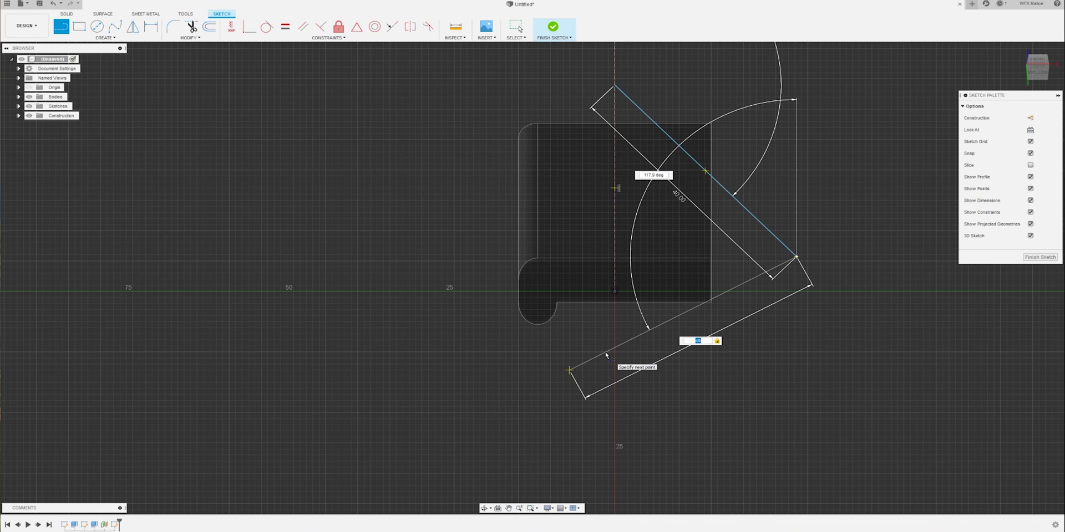
pyautogui.press('Tab')
pyautogui.write('135')
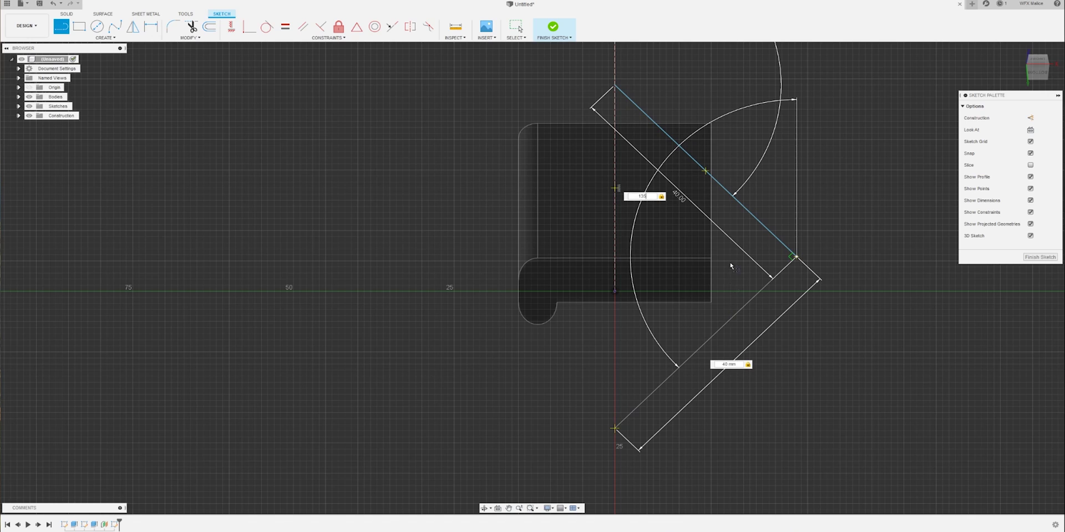
pyautogui.press('Tab')
pyautogui.press('Return')
pyautogui.press('Escape')
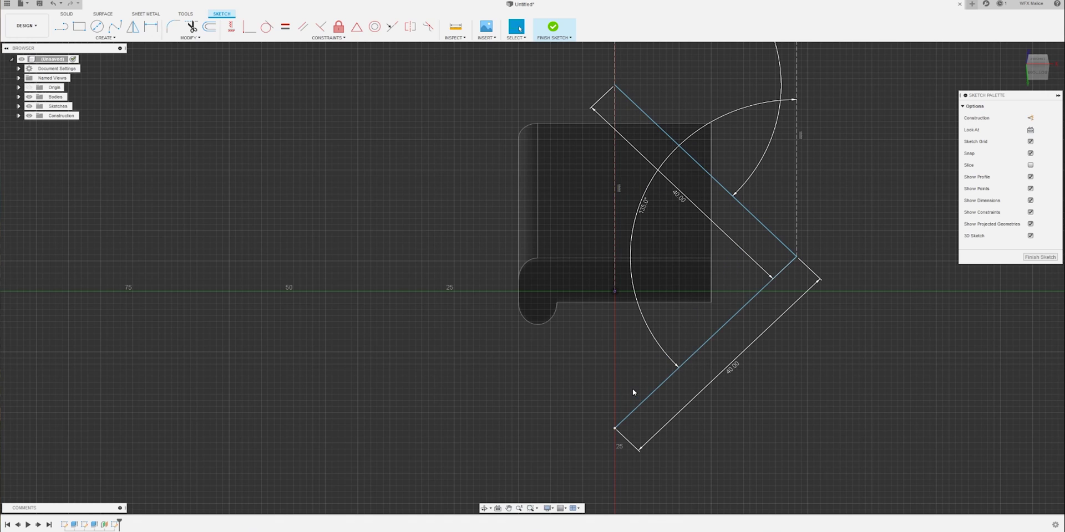
# Step: Draw another 40 mm line starting from the previous line's end
pyautogui.press('l')
pyautogui.click(614, 428)
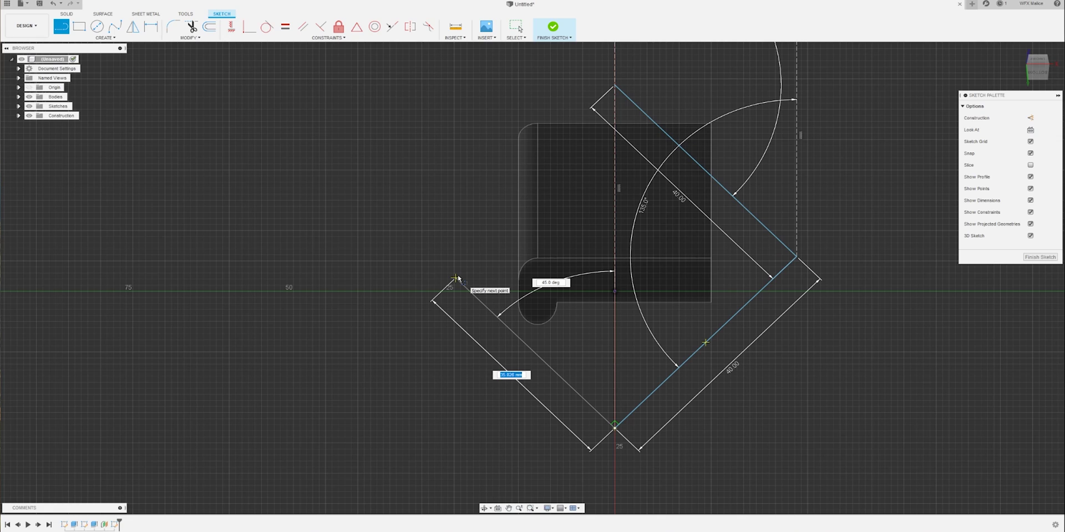
pyautogui.write('40')
pyautogui.press('Tab')
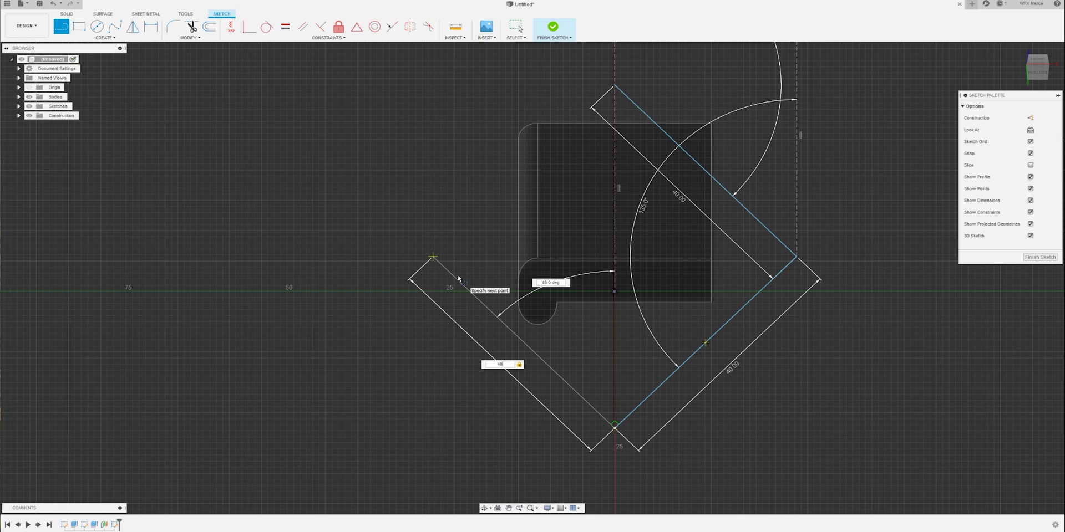
pyautogui.press('Return')
pyautogui.press('Escape')
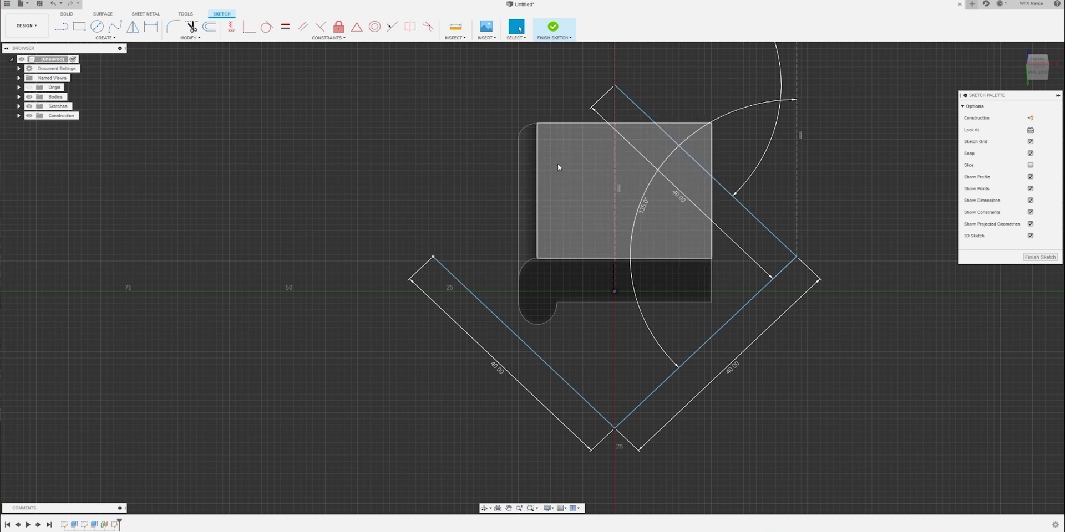
# Step: Draw the closing edge from the left vertex to the top vertex, then delete the vertical construction line
pyautogui.scroll(5, 624, 81)
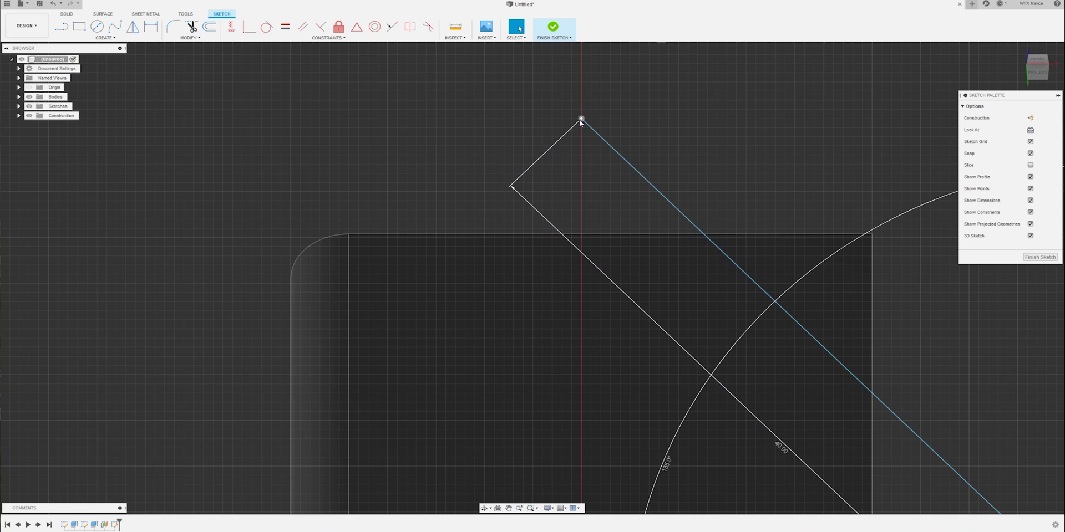
pyautogui.scroll(-1, 582, 122)
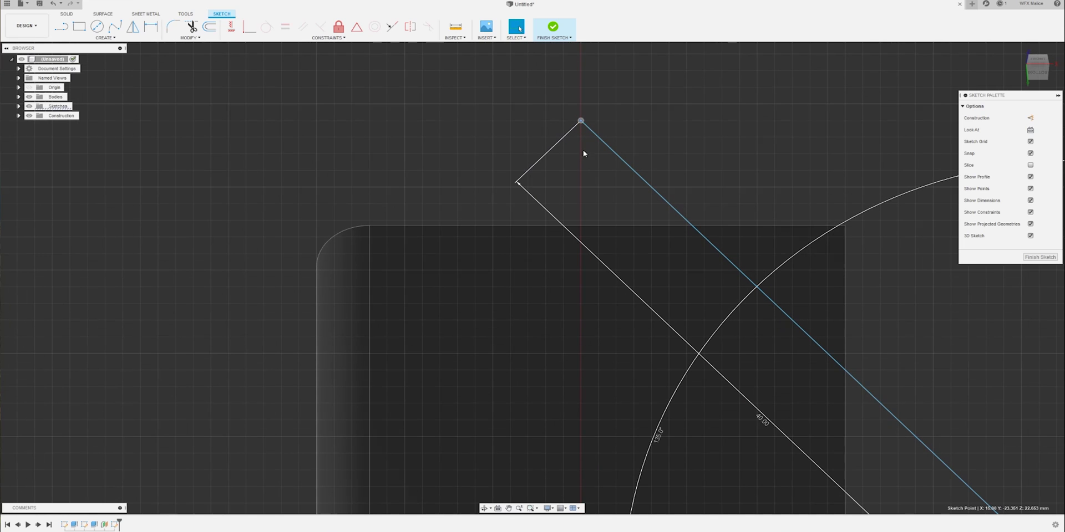
pyautogui.scroll(-5, 517, 224)
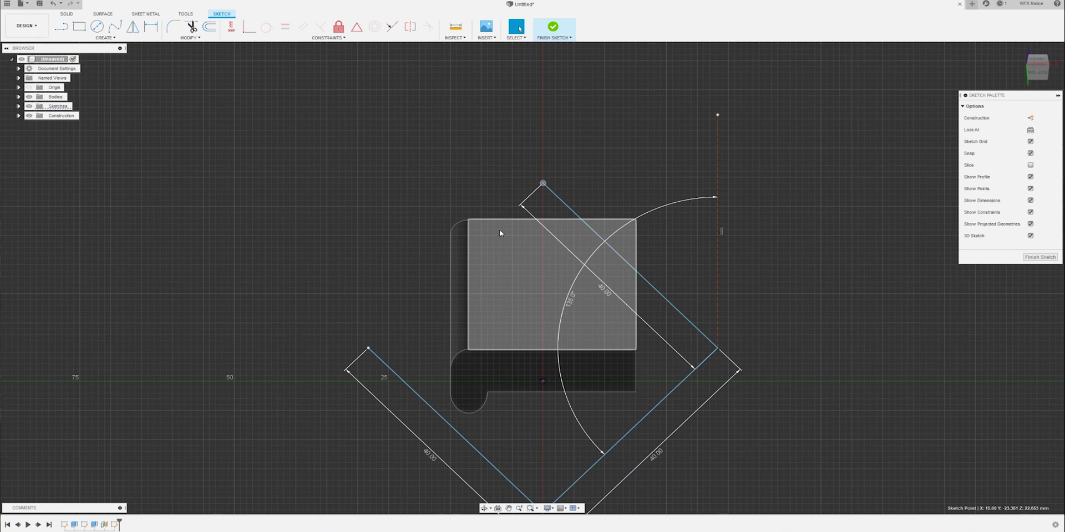
pyautogui.press('l')
pyautogui.click(369, 348)
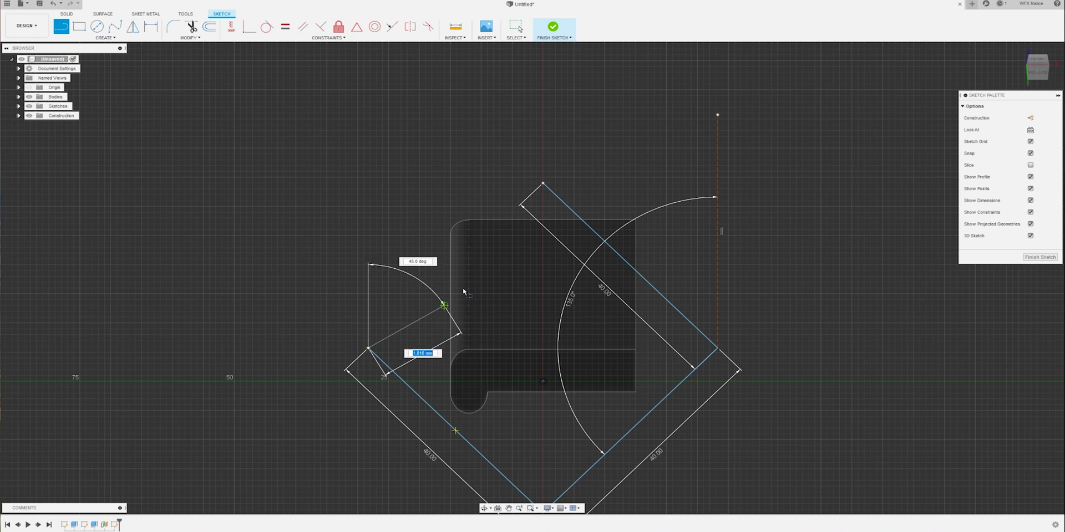
pyautogui.click(543, 185)
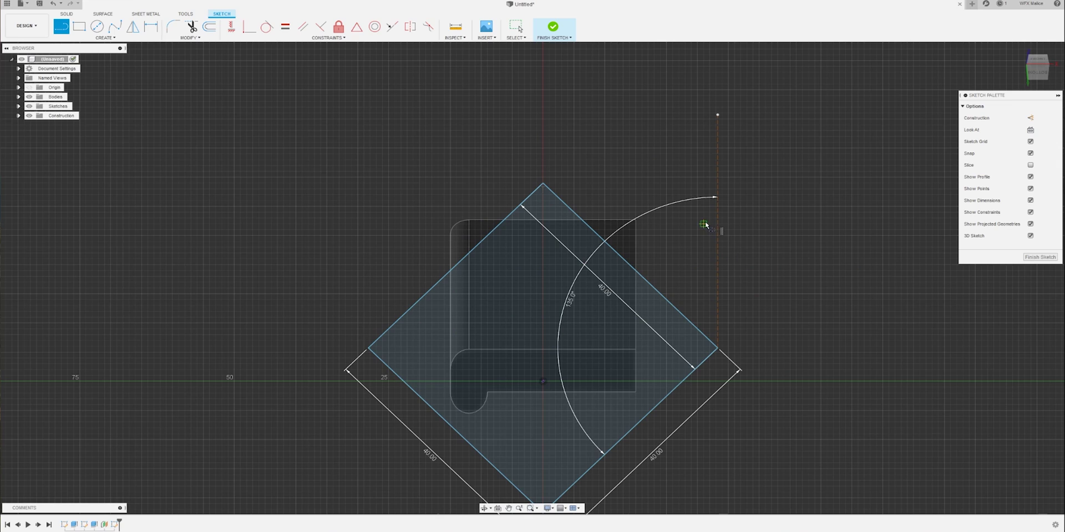
pyautogui.press('Escape')
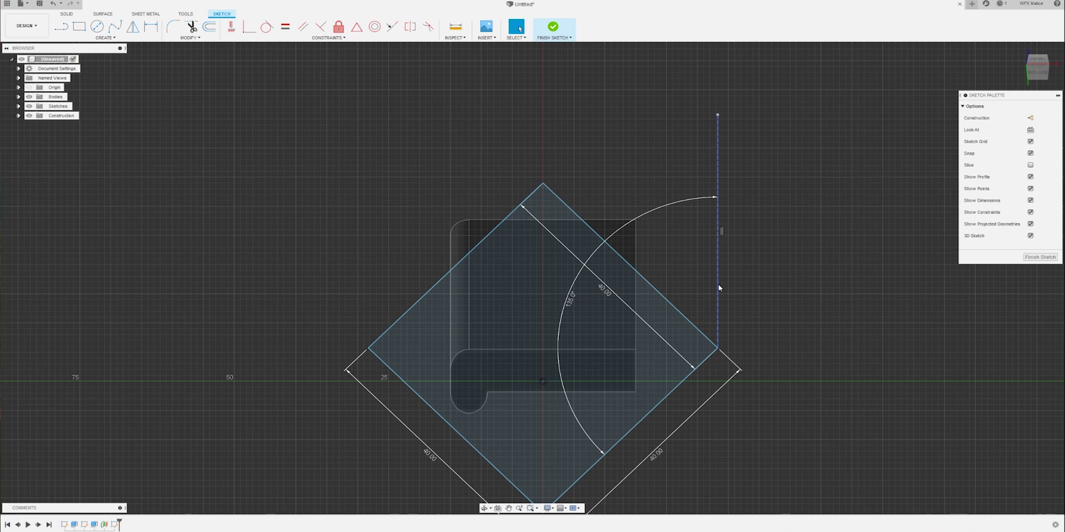
pyautogui.click(718, 287)
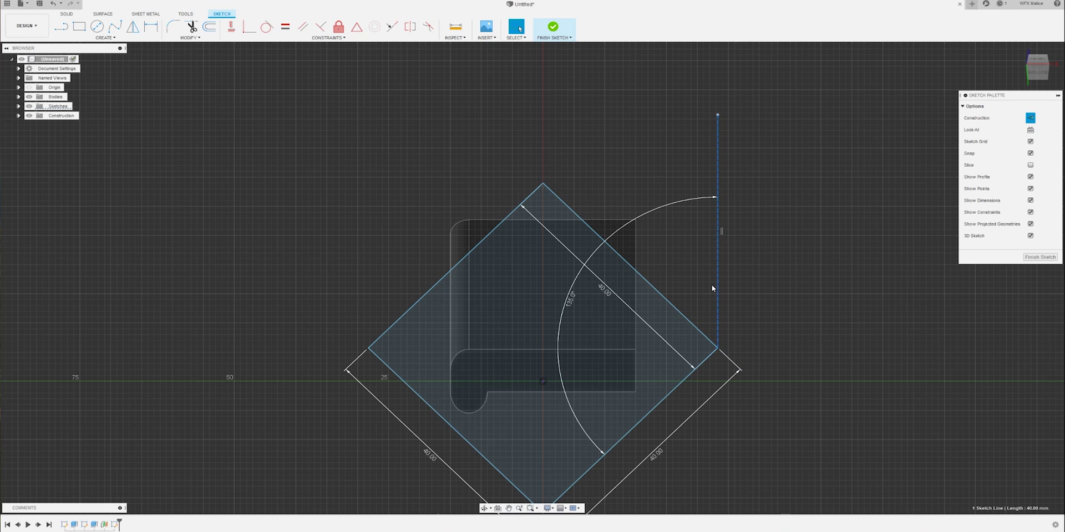
pyautogui.press('Delete')
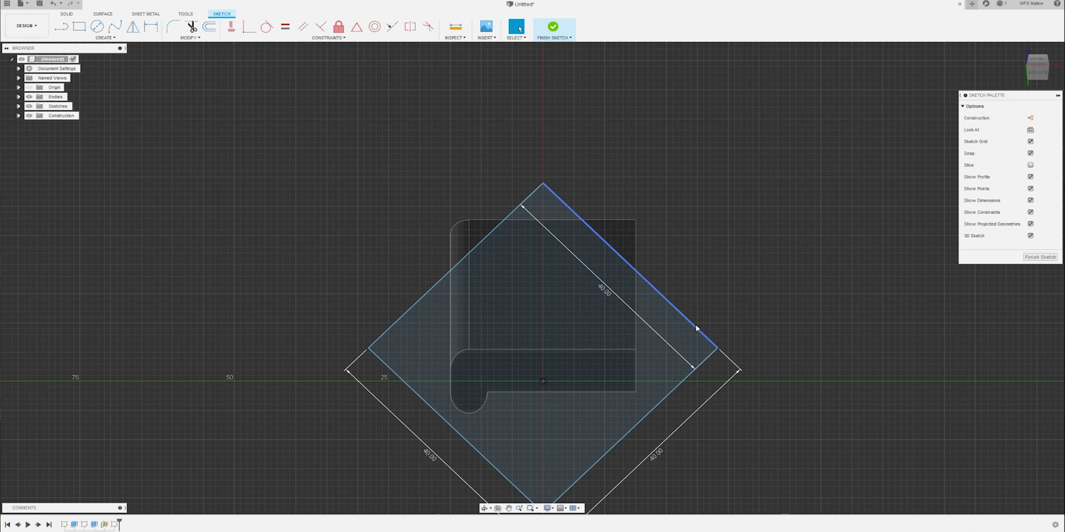
# Step: Drag the 40 mm diamond down and right so it overlaps the bracket outline, then check its placement
pyautogui.moveTo(696, 325)
pyautogui.mouseDown()
pyautogui.moveTo(682, 322)
pyautogui.moveTo(713, 316)
pyautogui.moveTo(747, 345)
pyautogui.moveTo(771, 347)
pyautogui.moveTo(724, 354)
pyautogui.moveTo(701, 325)
pyautogui.mouseUp()
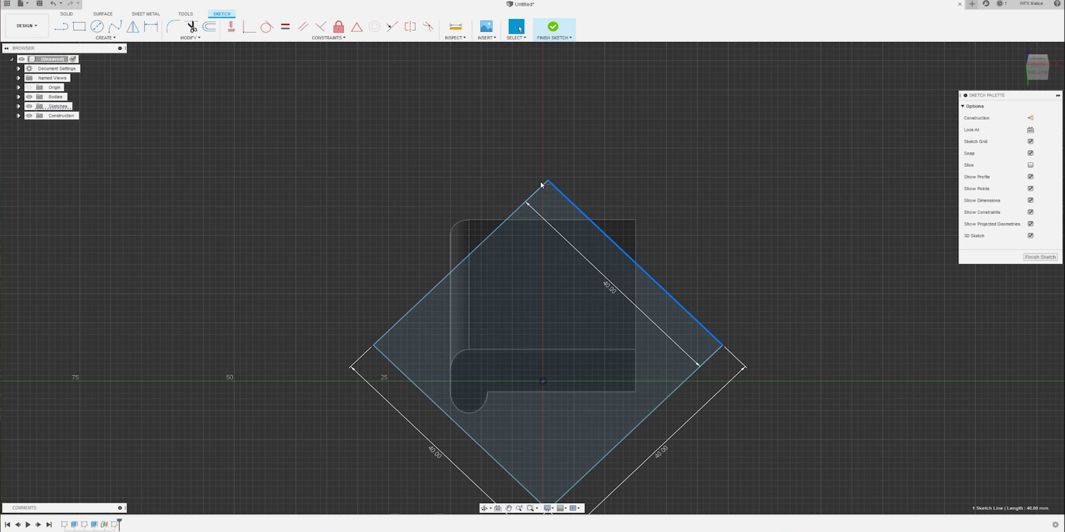
pyautogui.moveTo(853, 411); pyautogui.dragTo(833, 337, button='middle')
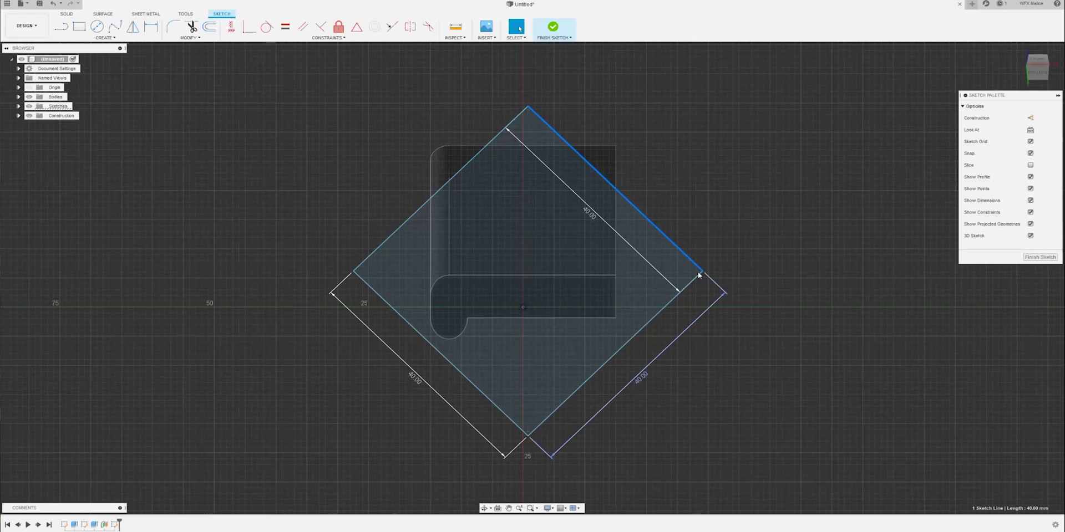
pyautogui.moveTo(681, 250); pyautogui.dragTo(729, 291)
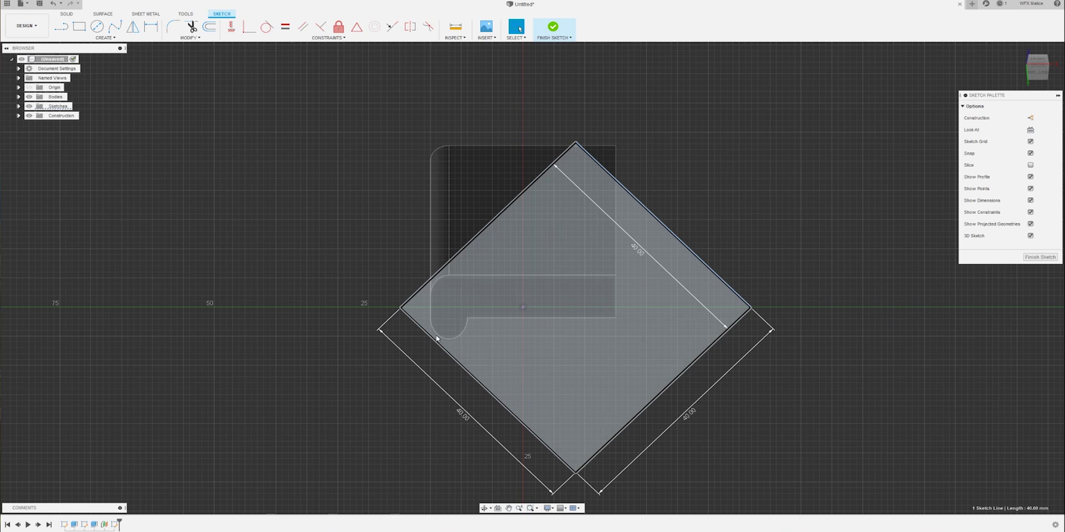
pyautogui.scroll(5, 438, 352)
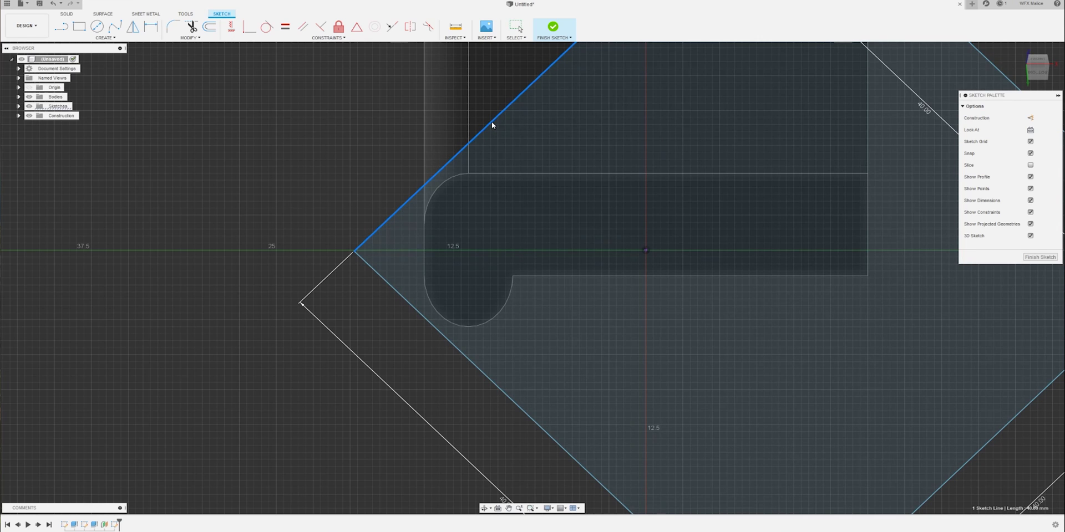
pyautogui.scroll(-2, 731, 357)
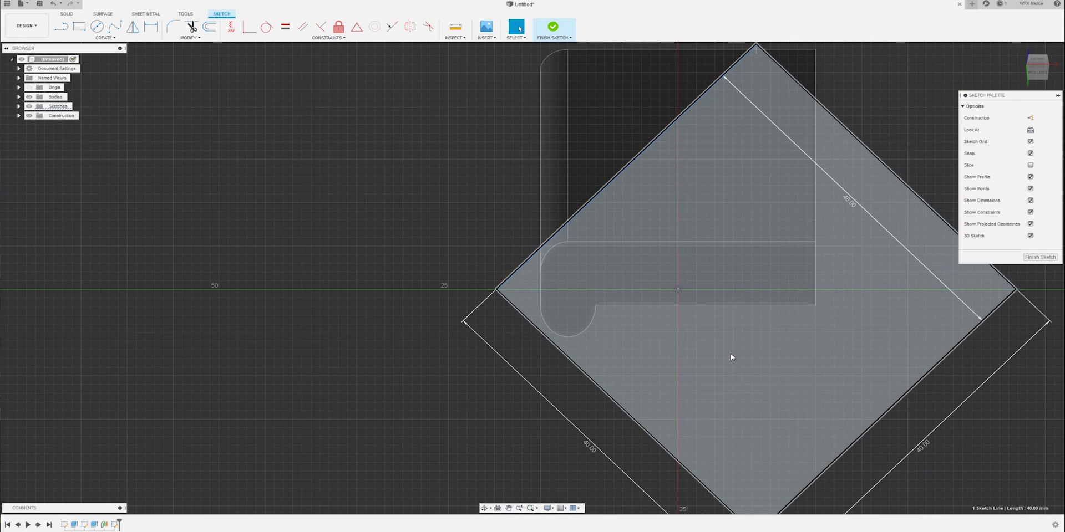
pyautogui.moveTo(727, 354)
pyautogui.mouseDown(button='middle')
pyautogui.moveTo(463, 345)
pyautogui.moveTo(481, 311)
pyautogui.mouseUp(button='middle')
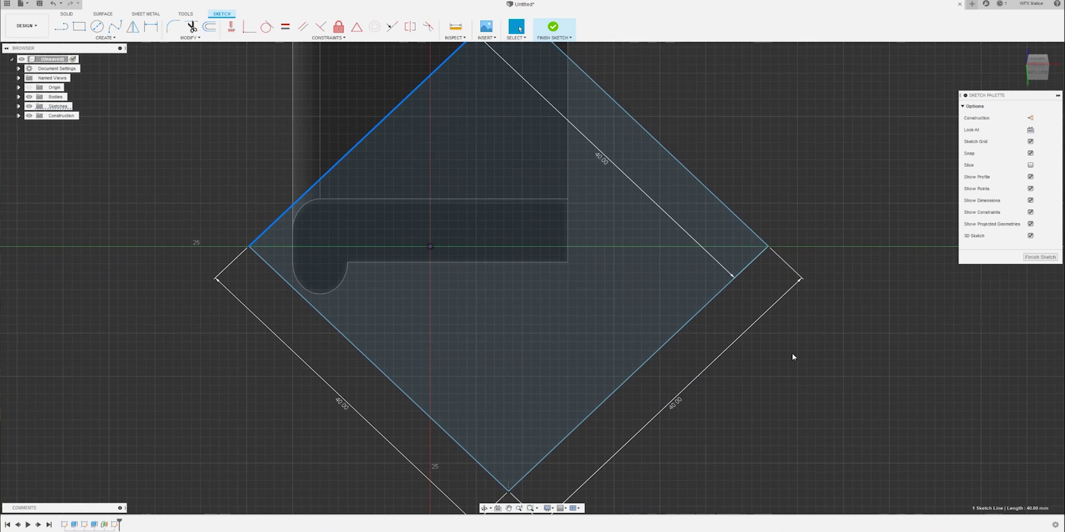
pyautogui.moveTo(857, 376); pyautogui.dragTo(805, 373, button='middle')
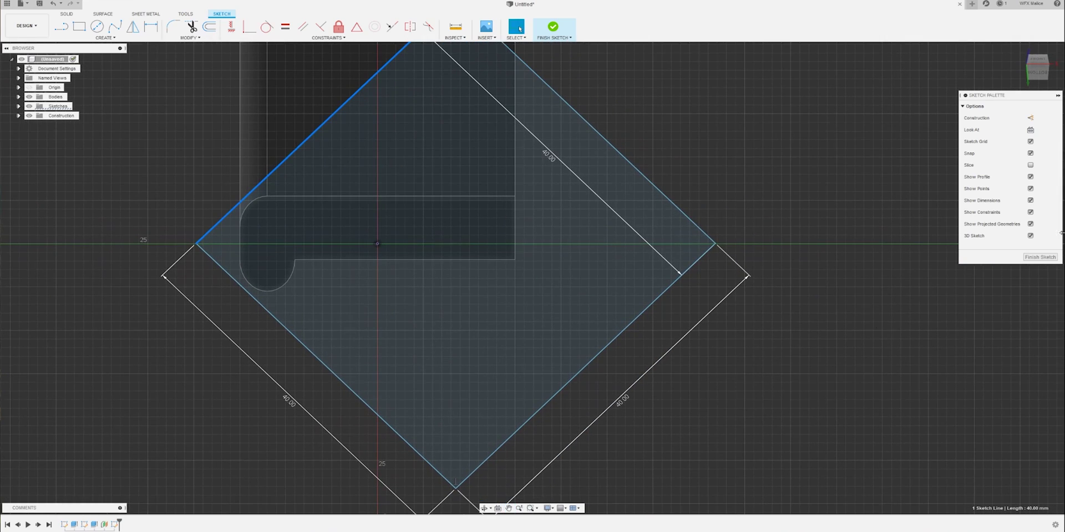
# Step: Finish the sketch, view the model from a high oblique angle, and reopen the diamond base sketch
pyautogui.click(1041, 259)
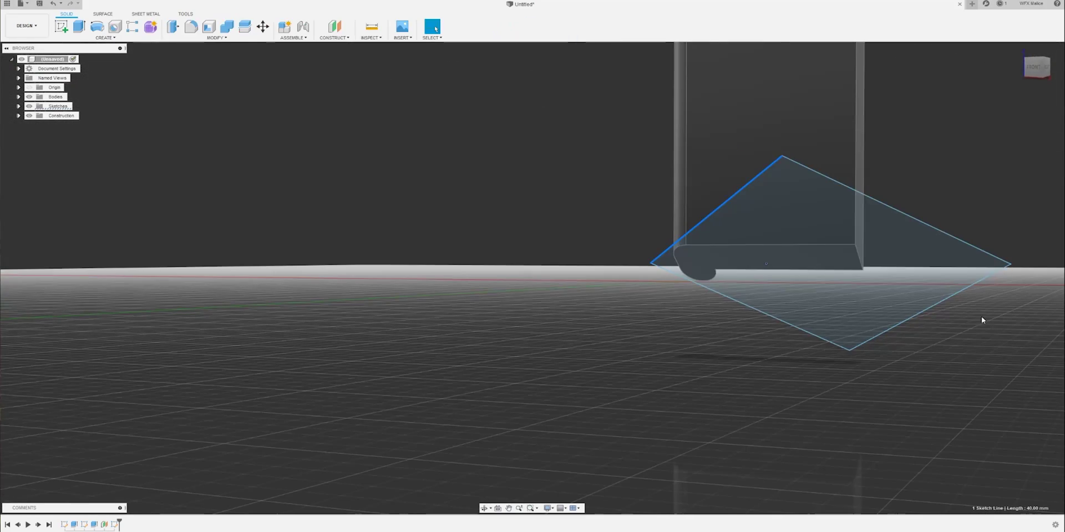
pyautogui.moveTo(982, 316); pyautogui.dragTo(559, 404, button='middle')
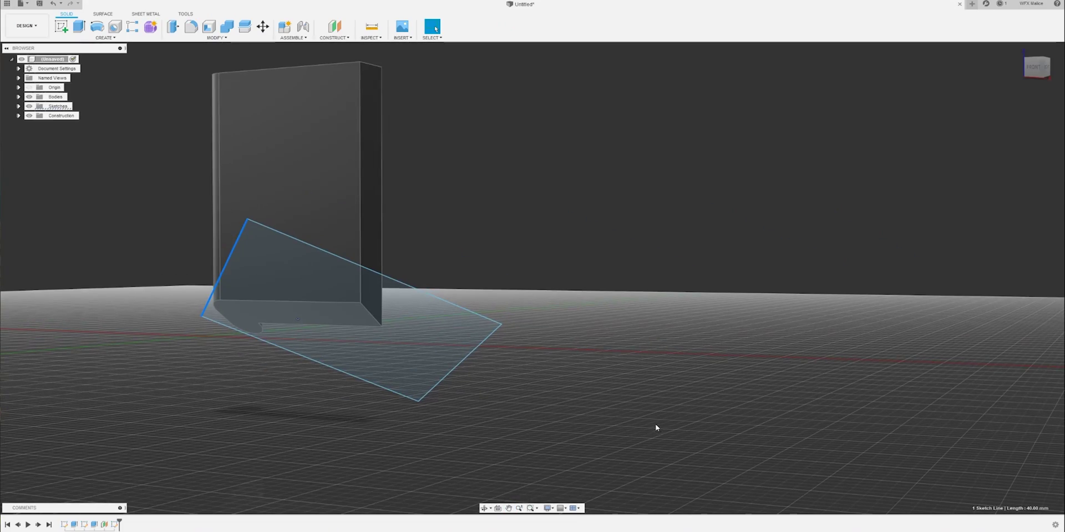
pyautogui.moveTo(656, 428)
pyautogui.keyDown('shift'); pyautogui.mouseDown(button='middle')
pyautogui.moveTo(605, 333)
pyautogui.moveTo(516, 333)
pyautogui.moveTo(480, 205)
pyautogui.mouseUp(button='middle'); pyautogui.keyUp('shift')
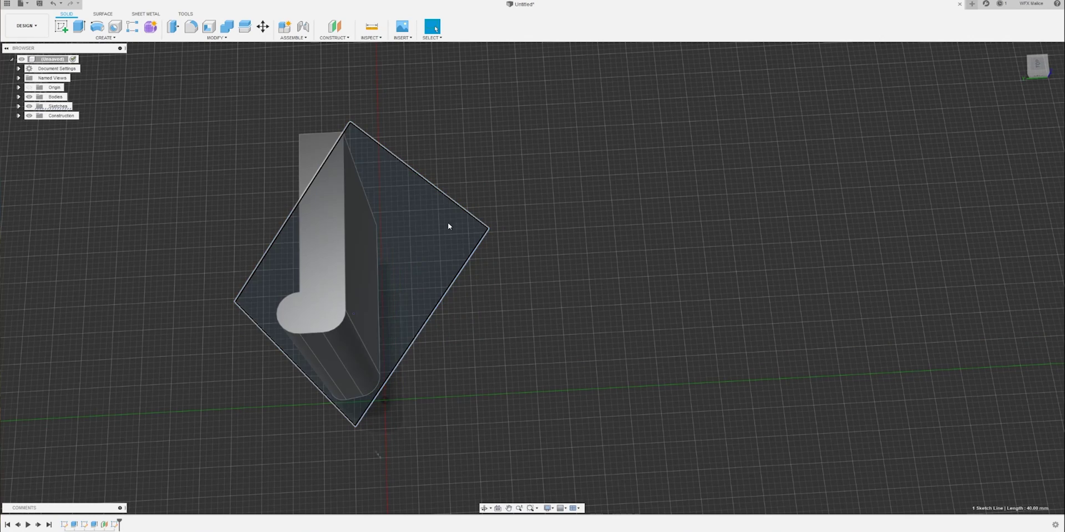
pyautogui.rightClick(114, 524)
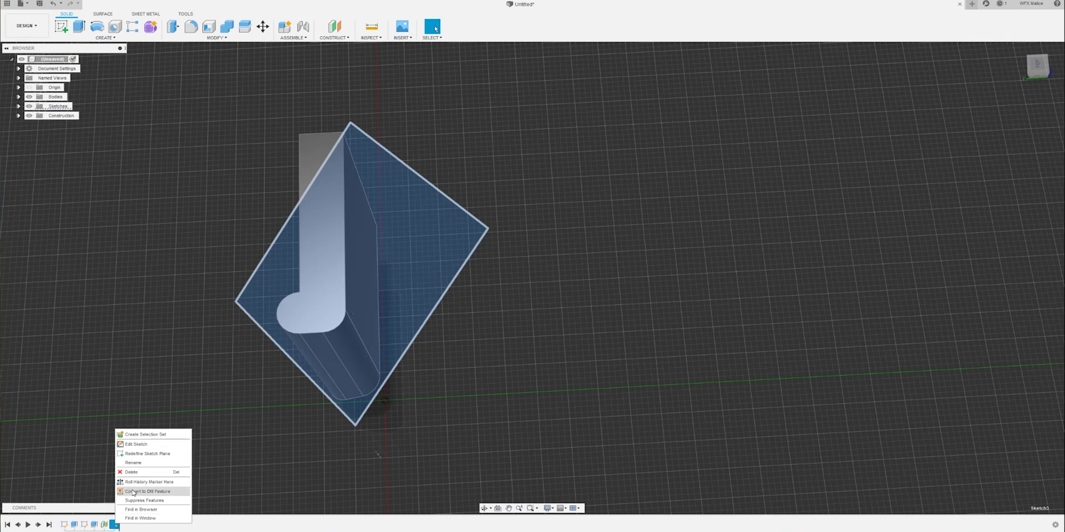
pyautogui.click(136, 445)
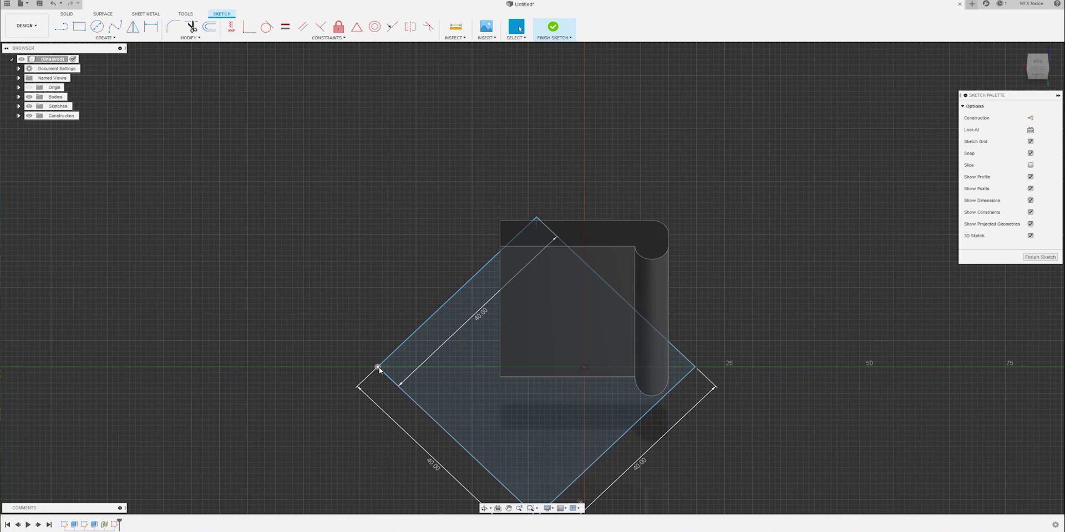
# Step: Draw a 40 mm line off the square's left corner and close the new rectangle onto the square
pyautogui.press('l')
pyautogui.click(377, 367)
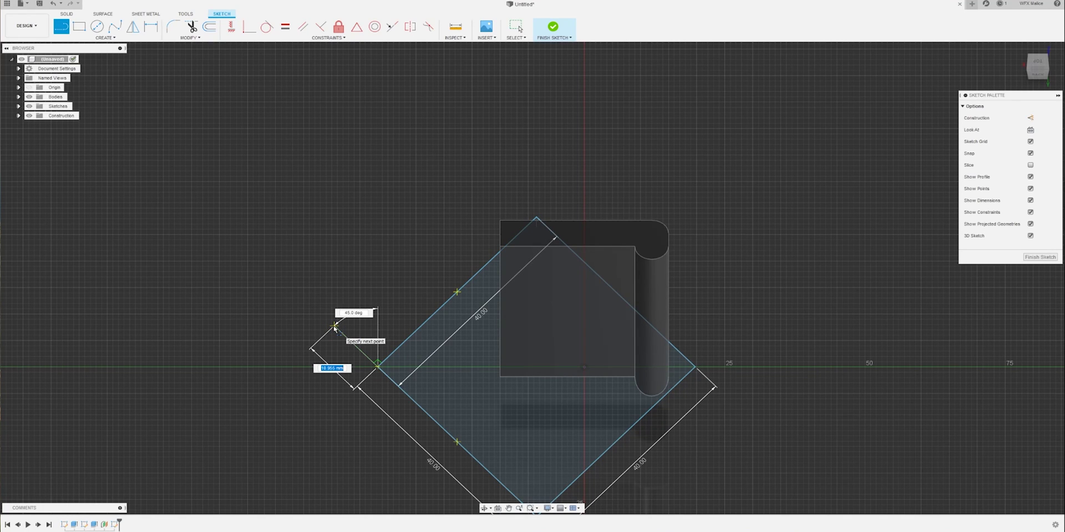
pyautogui.click(327, 320)
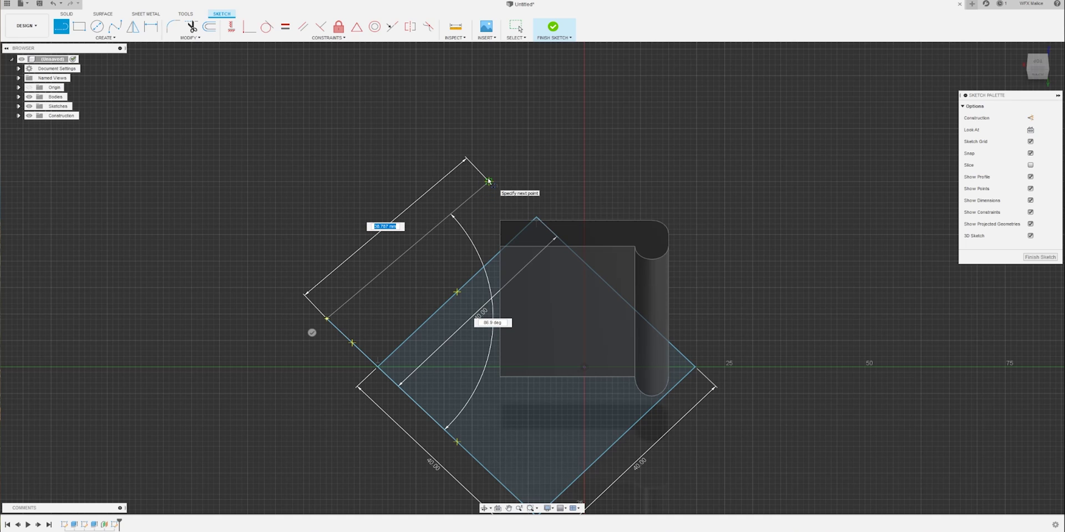
pyautogui.write('40')
pyautogui.press('Tab')
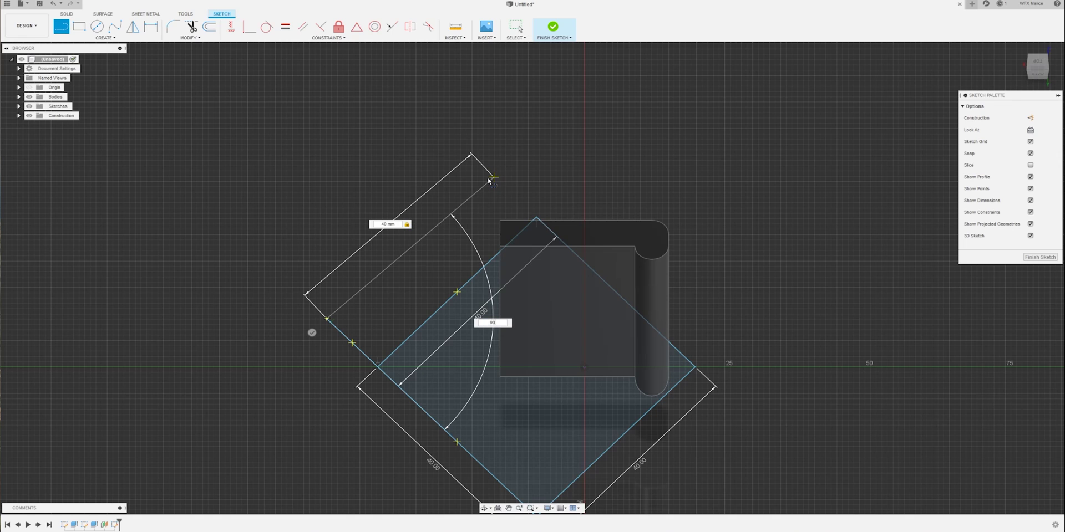
pyautogui.press('Return')
pyautogui.press('Escape')
pyautogui.press('l')
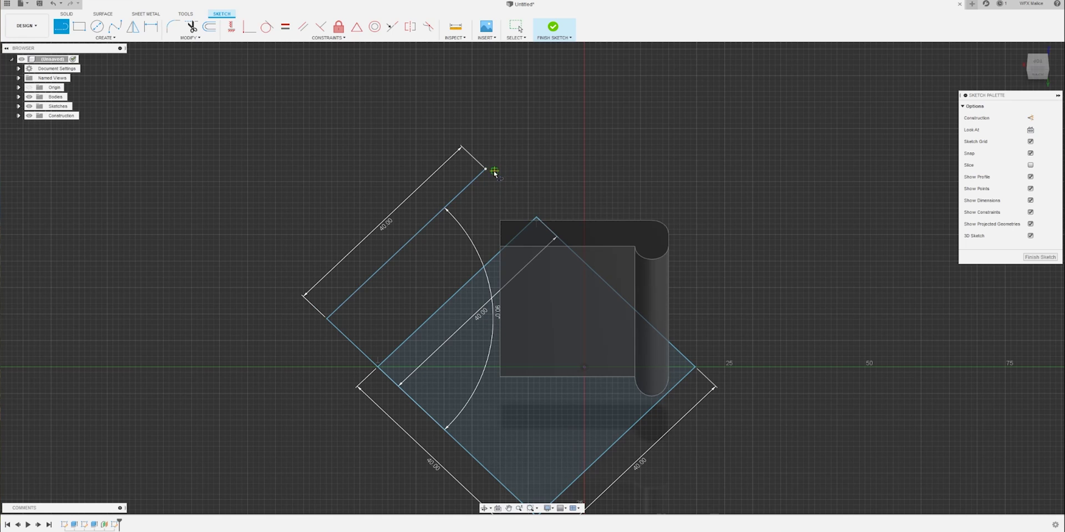
pyautogui.click(487, 171)
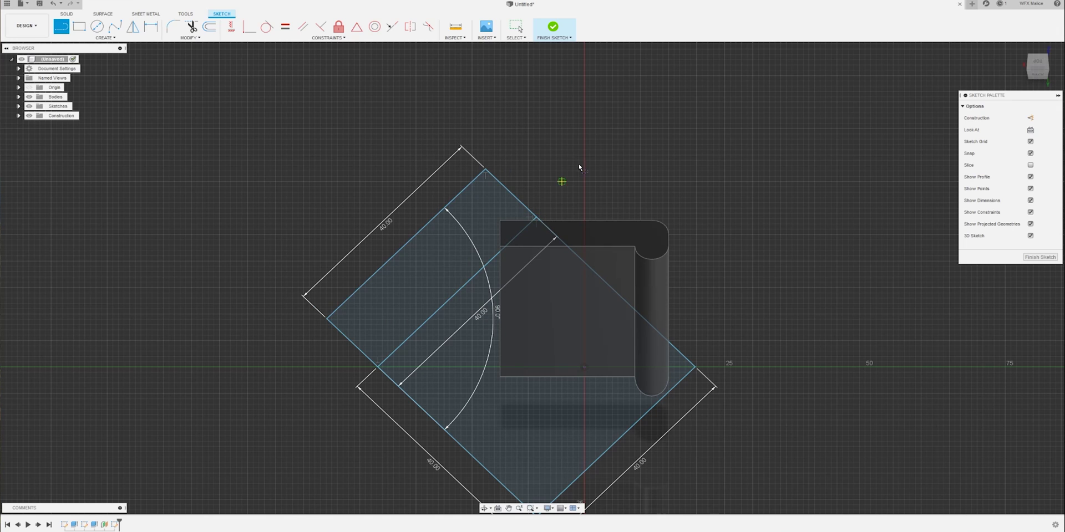
# Step: Extrude the diamond profile 4 mm into the base plate
pyautogui.click(1037, 259)
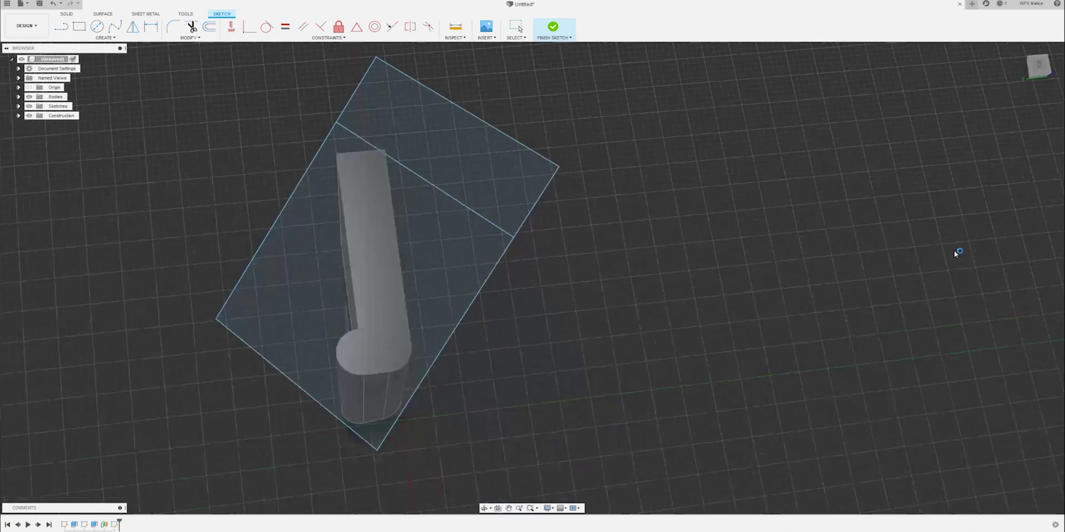
pyautogui.click(405, 223)
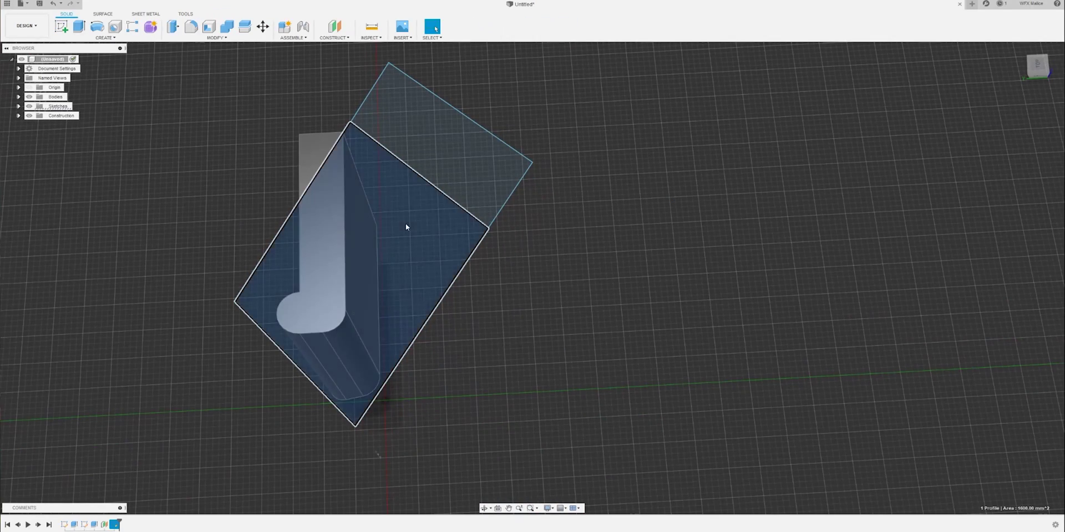
pyautogui.click(79, 26)
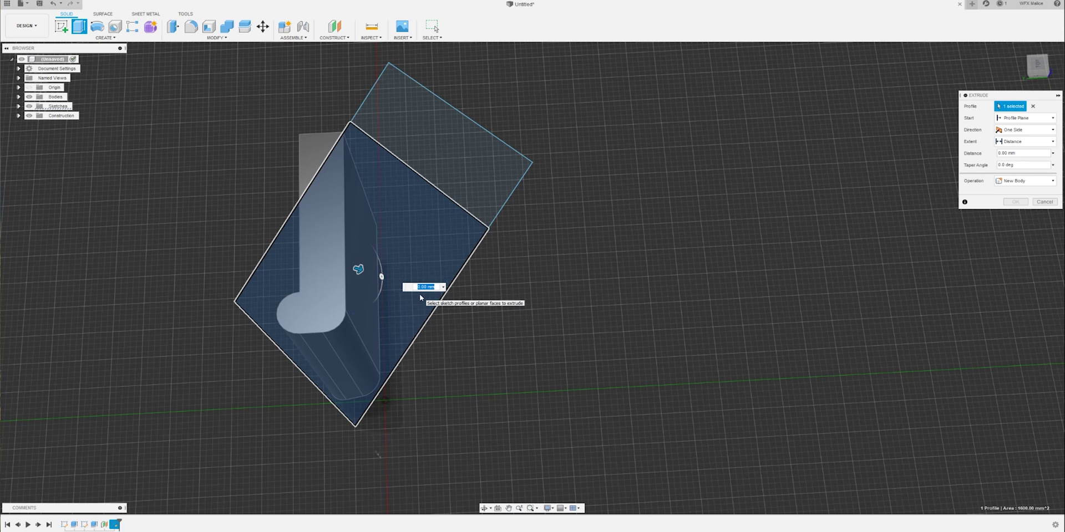
pyautogui.write('4')
pyautogui.press('Return')
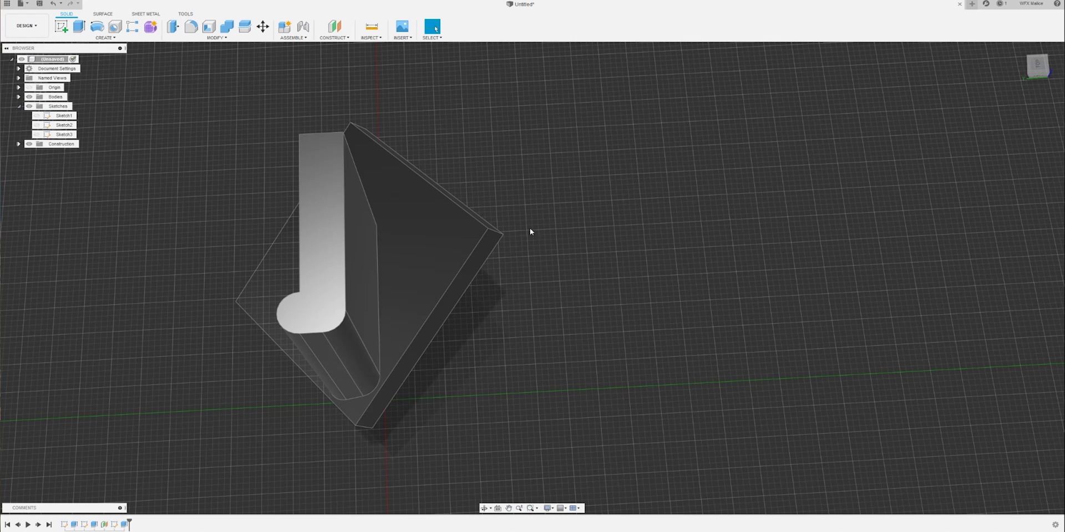
# Step: Show Sketch3 and extrude-cut the upper rectangle profile about 38 mm back through the bracket
pyautogui.click(37, 135)
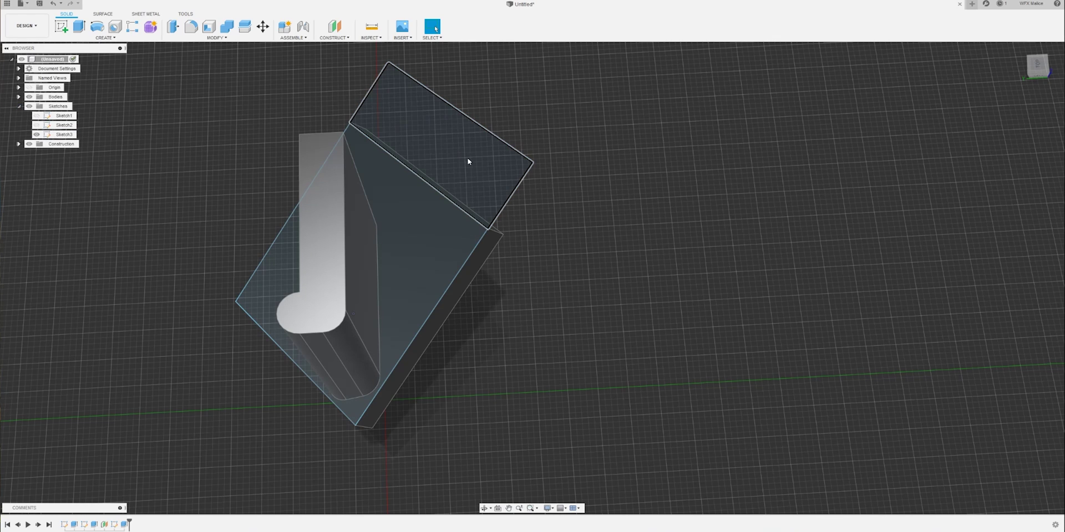
pyautogui.click(413, 168)
pyautogui.click(78, 23)
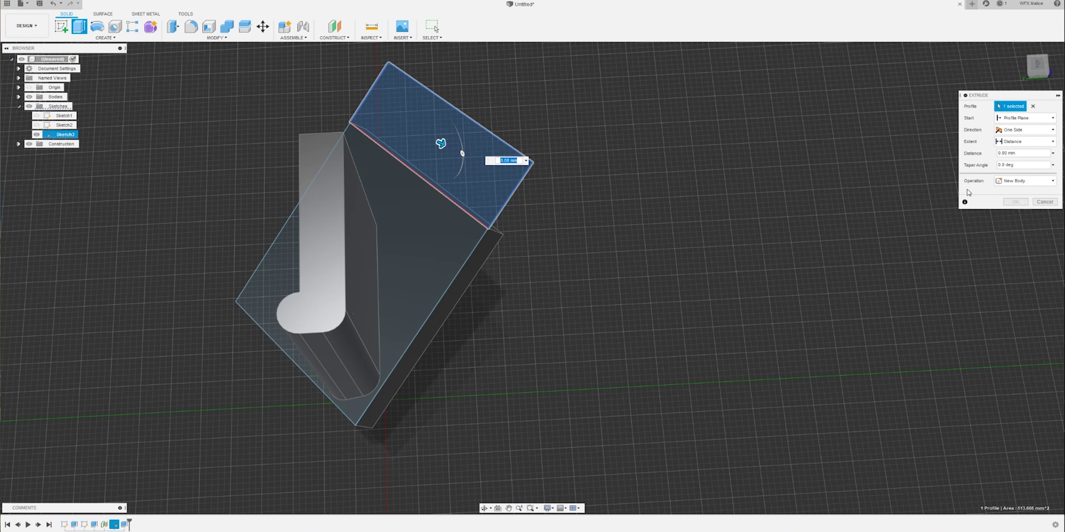
pyautogui.click(1032, 181)
pyautogui.click(1014, 201)
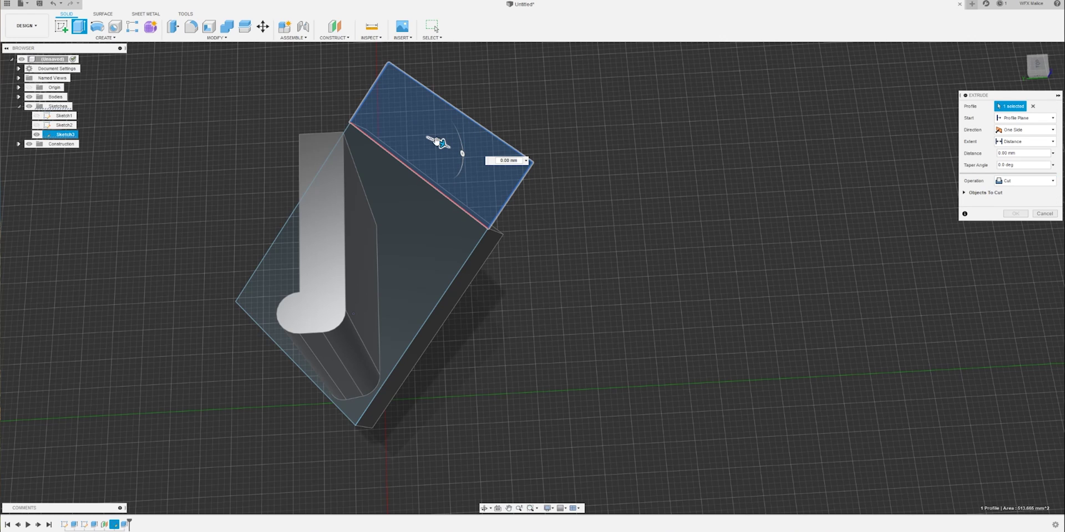
pyautogui.moveTo(438, 142); pyautogui.dragTo(271, 121)
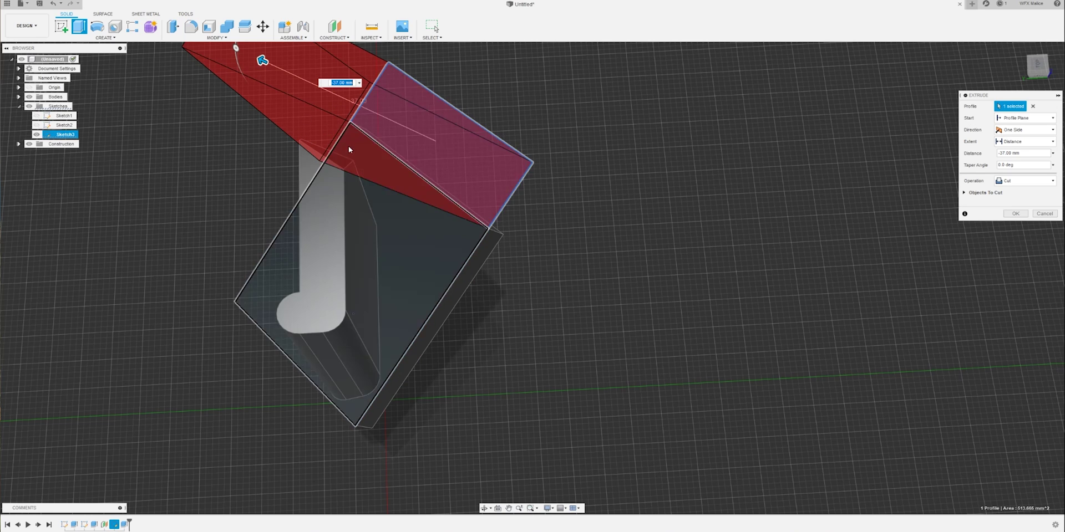
# Step: Confirm the extrude cut and orbit round to view the base plate
pyautogui.click(1014, 214)
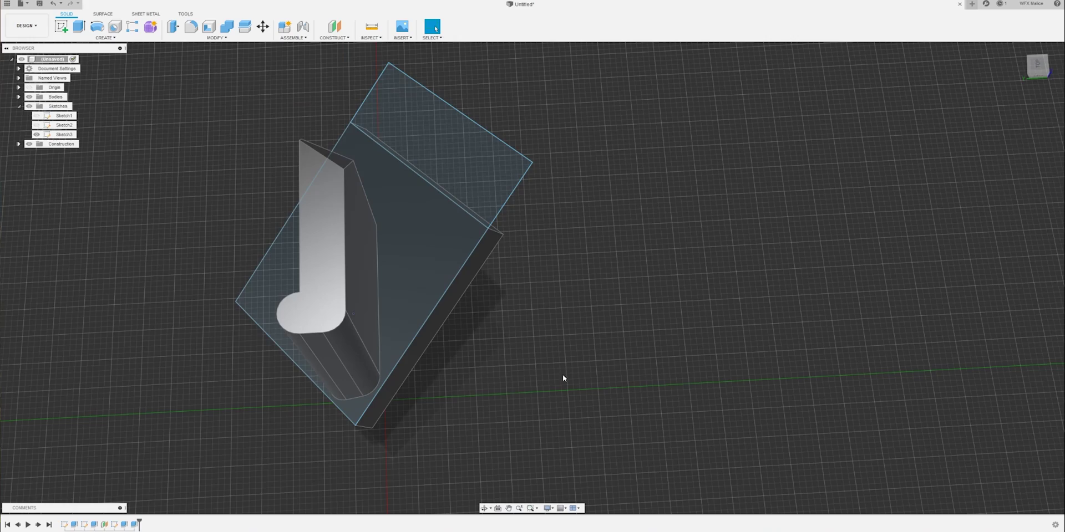
pyautogui.keyDown('shift'); pyautogui.moveTo(461, 458); pyautogui.dragTo(392, 400, button='middle'); pyautogui.keyUp('shift')
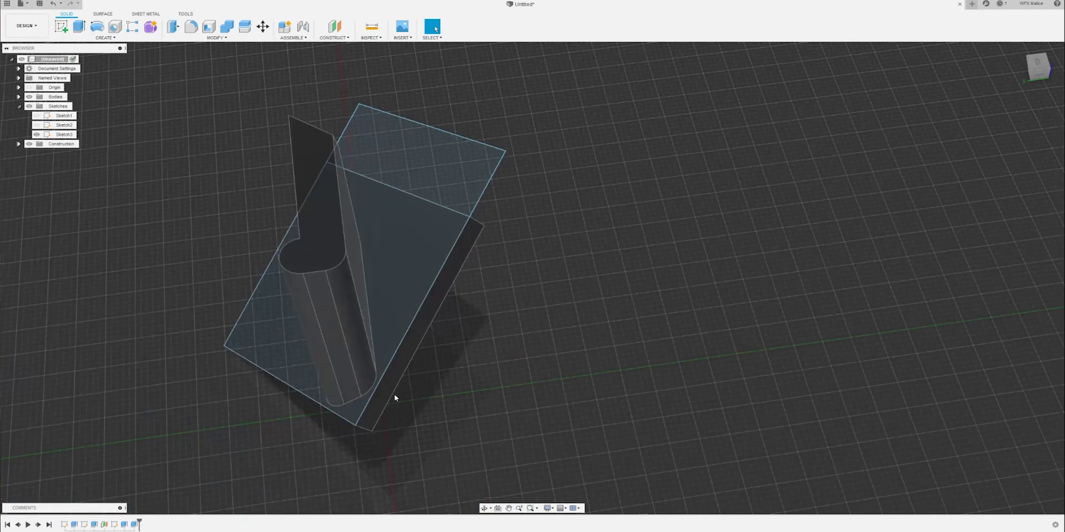
pyautogui.keyDown('shift'); pyautogui.moveTo(317, 365); pyautogui.dragTo(416, 351, button='middle'); pyautogui.keyUp('shift')
pyautogui.scroll(3, 480, 321)
pyautogui.click(434, 27)
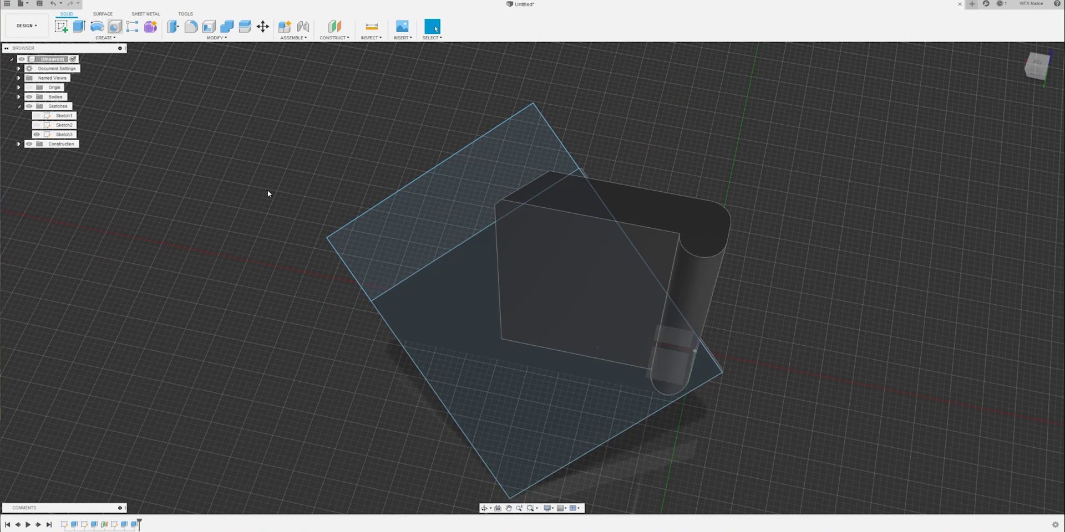
# Step: Add a countersink hole with a 6 mm countersink diameter on the base plate face
pyautogui.press('h')
pyautogui.click(448, 293)
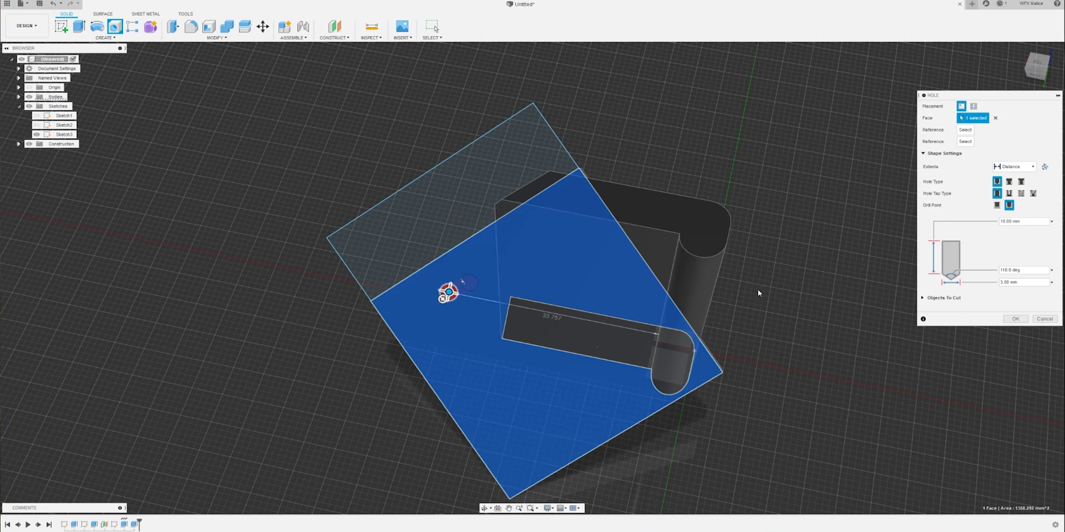
pyautogui.scroll(-2, 431, 359)
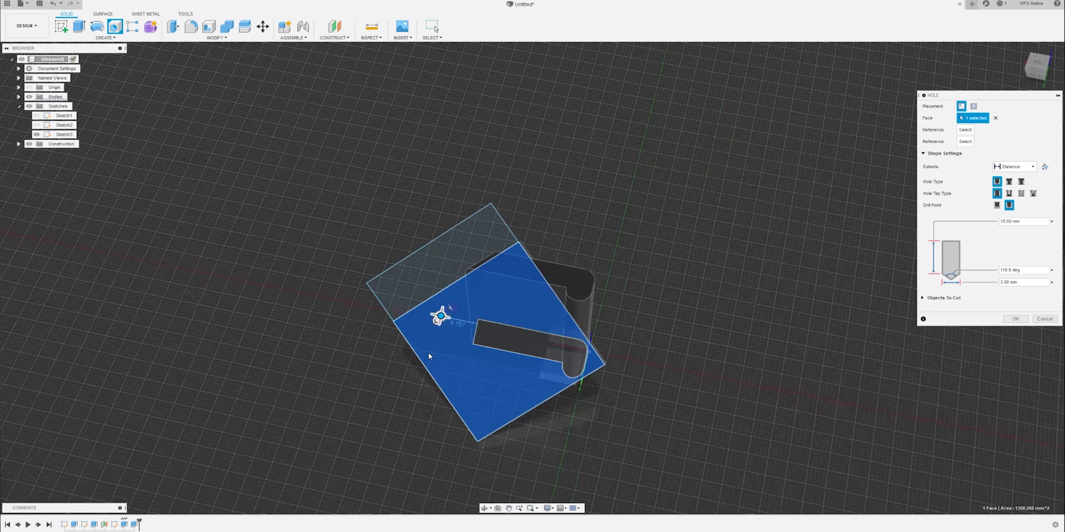
pyautogui.scroll(5, 430, 355)
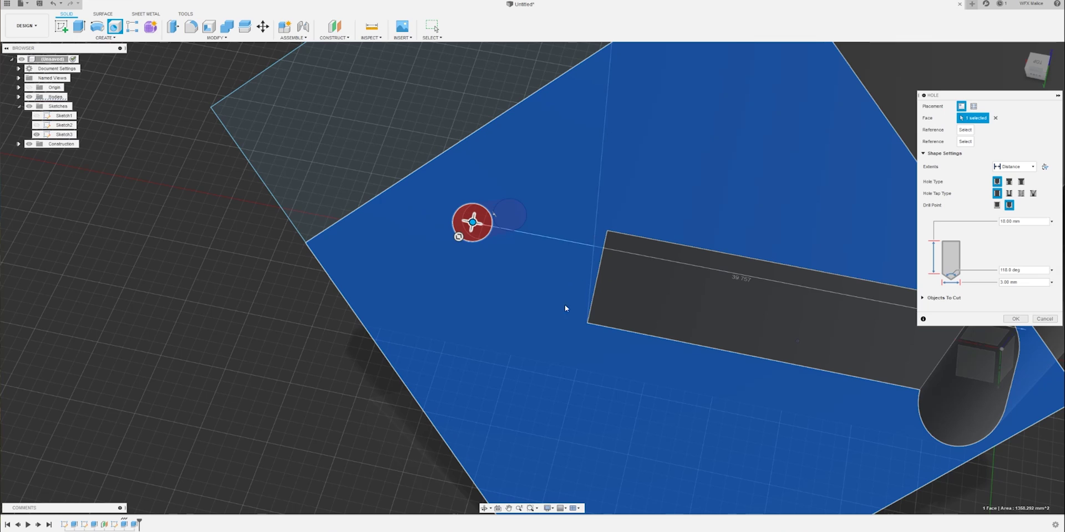
pyautogui.click(1021, 182)
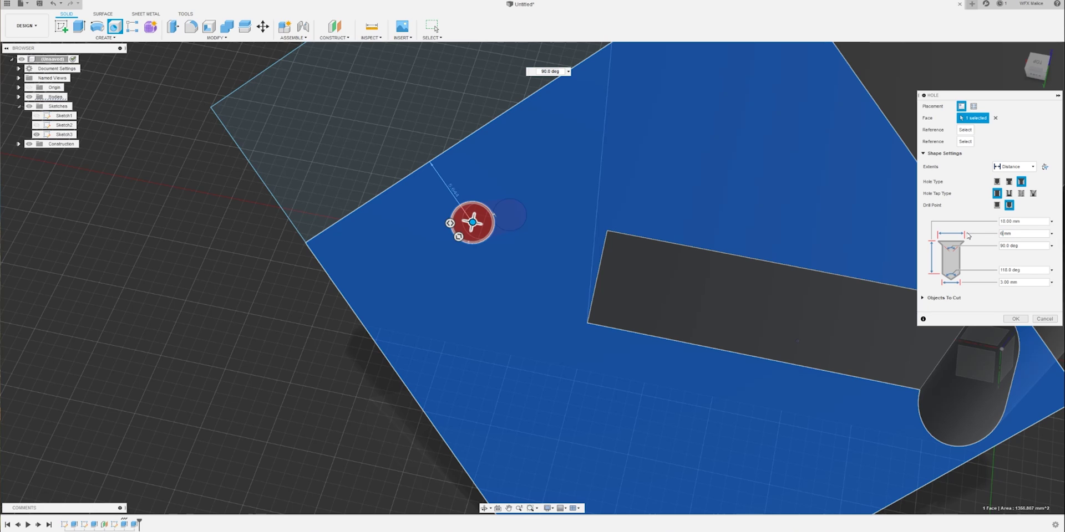
pyautogui.press('Return')
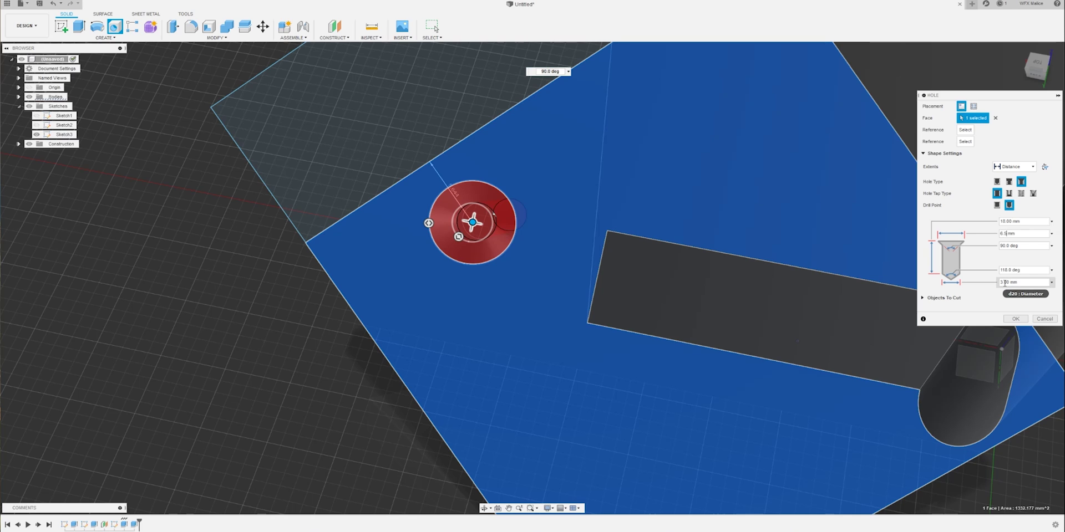
pyautogui.click(1023, 320)
pyautogui.keyDown('shift'); pyautogui.moveTo(563, 425); pyautogui.dragTo(832, 361, button='middle'); pyautogui.keyUp('shift')
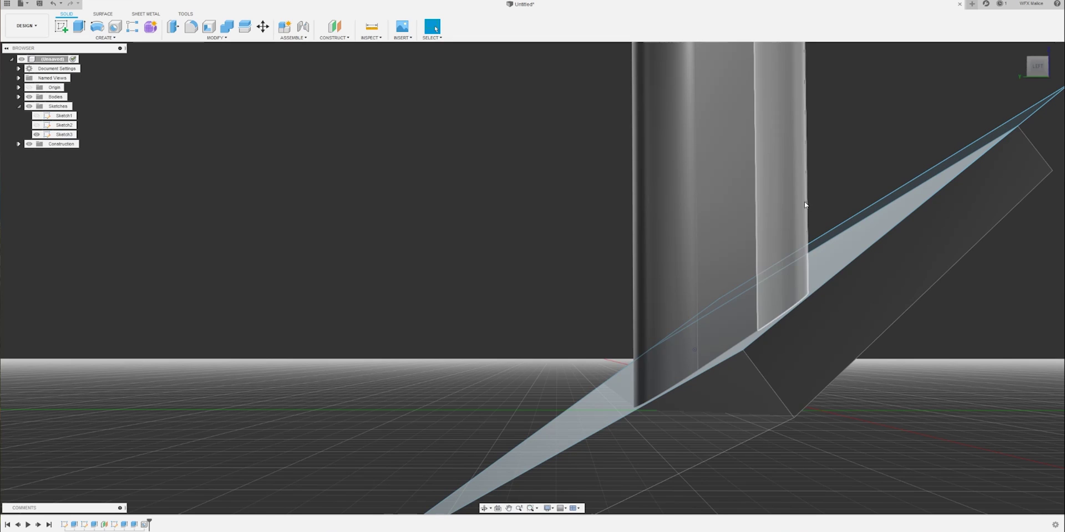
pyautogui.click(861, 236)
pyautogui.scroll(-2, 810, 294)
pyautogui.keyDown('shift'); pyautogui.moveTo(808, 298); pyautogui.dragTo(707, 347, button='middle'); pyautogui.keyUp('shift')
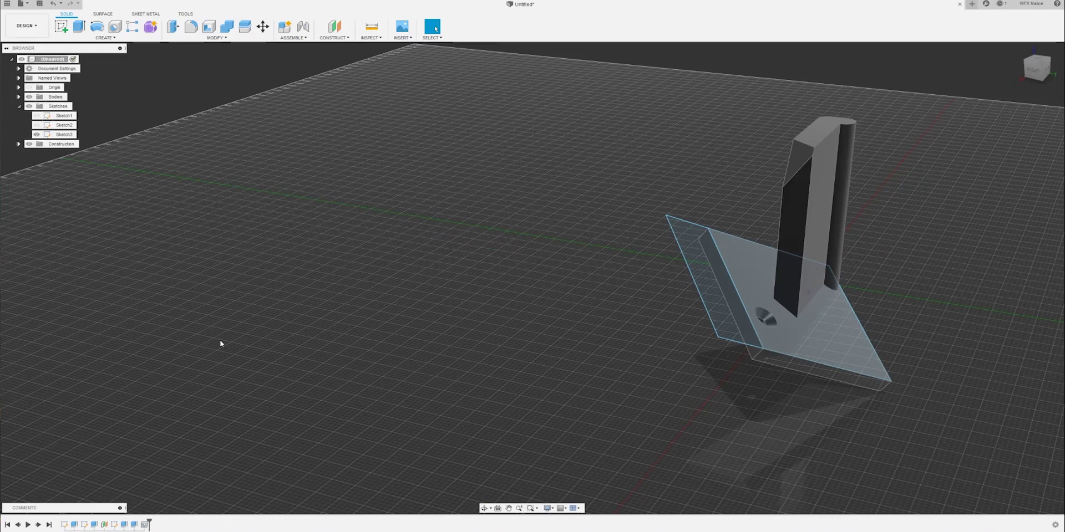